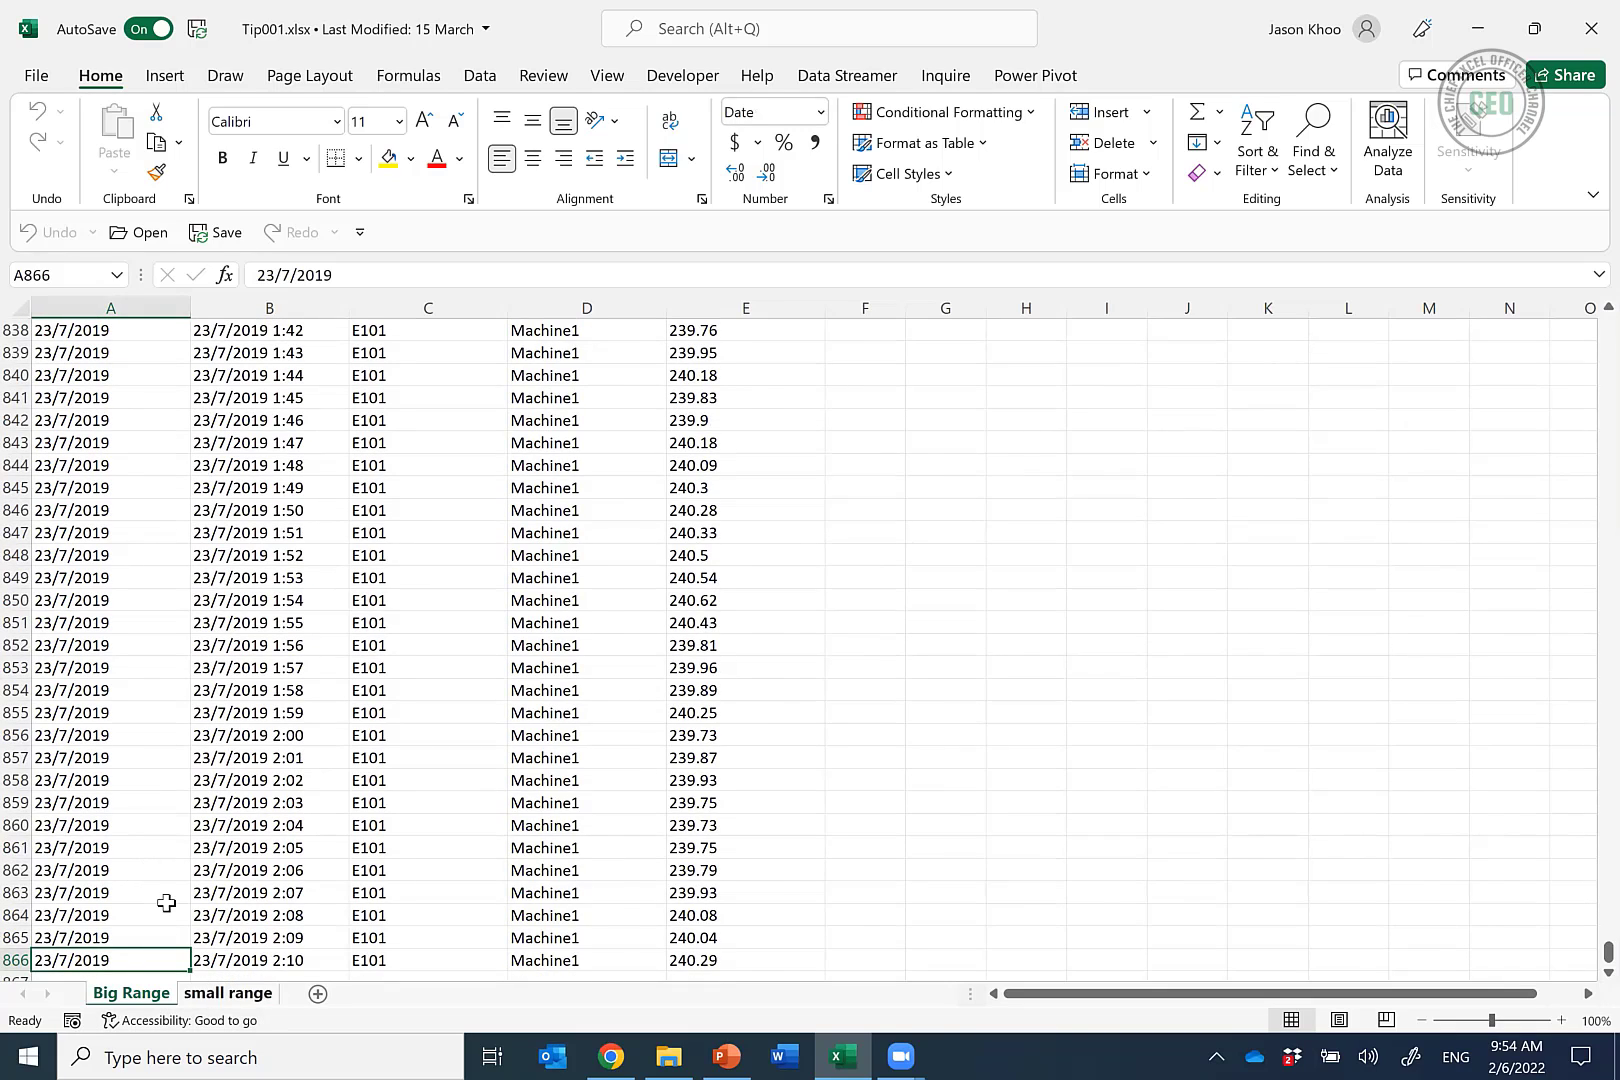
# On the small range sheet, jump from A1 to the Date column's last entry, then to the header row's last cell, returning to A1 each time
pyautogui.click(228, 993)
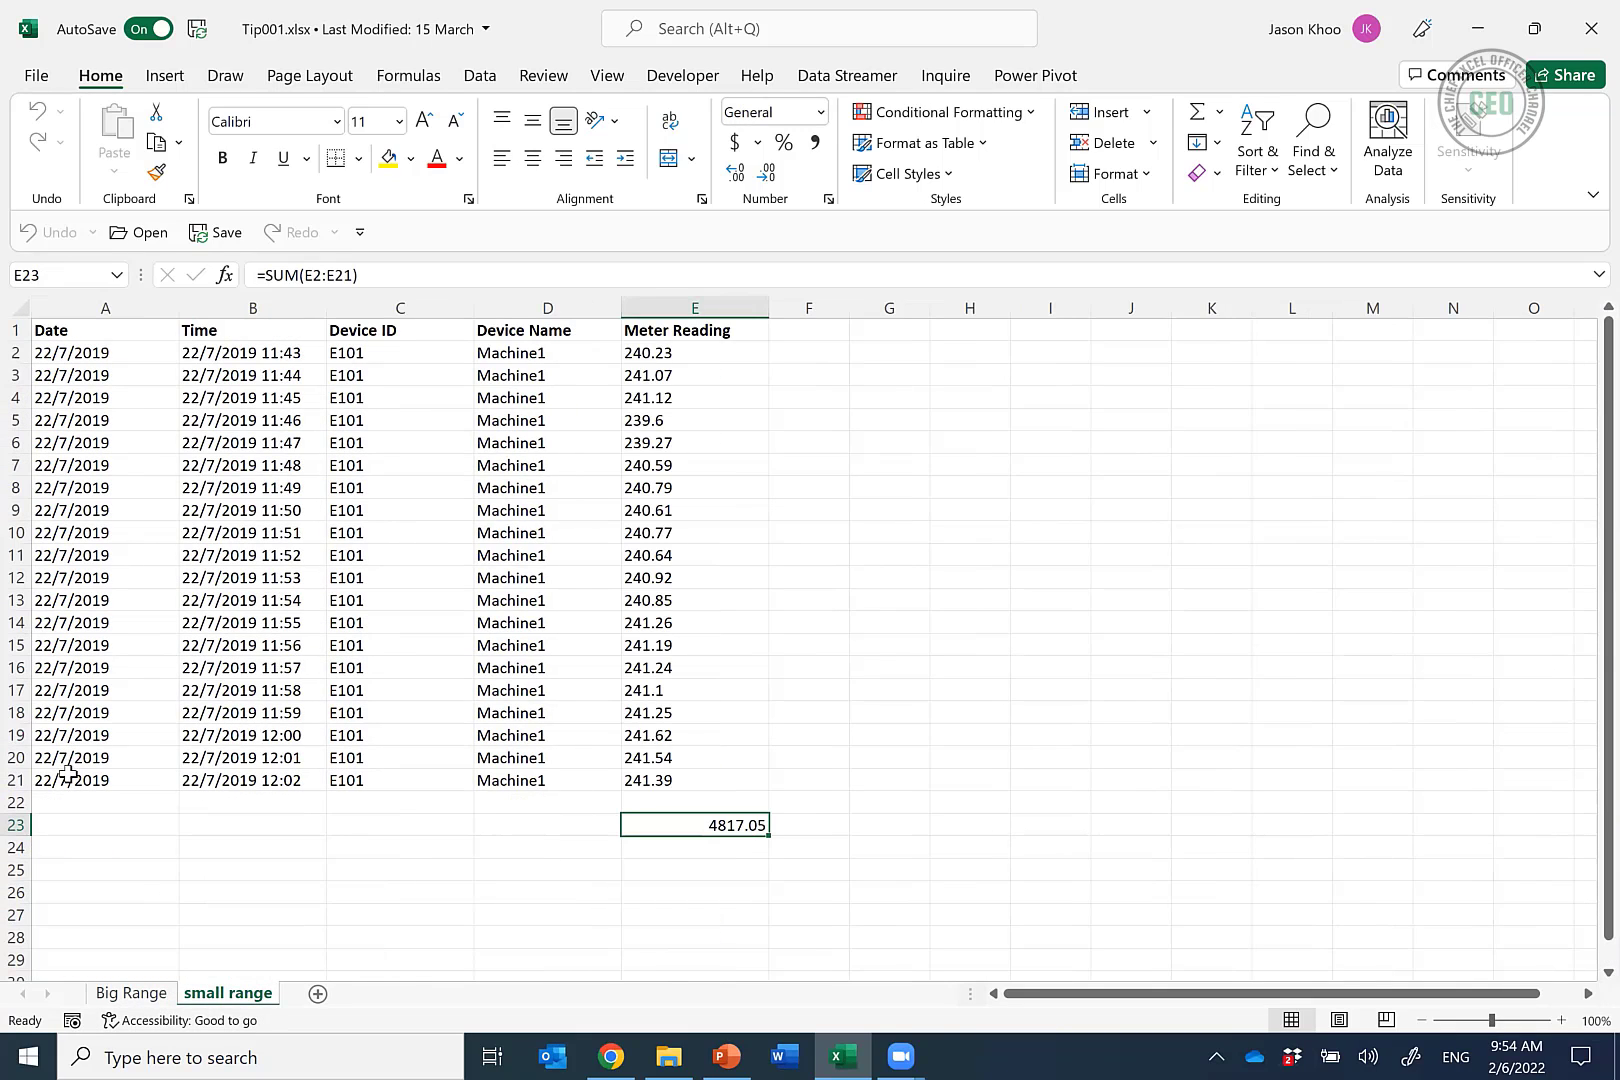
pyautogui.click(84, 330)
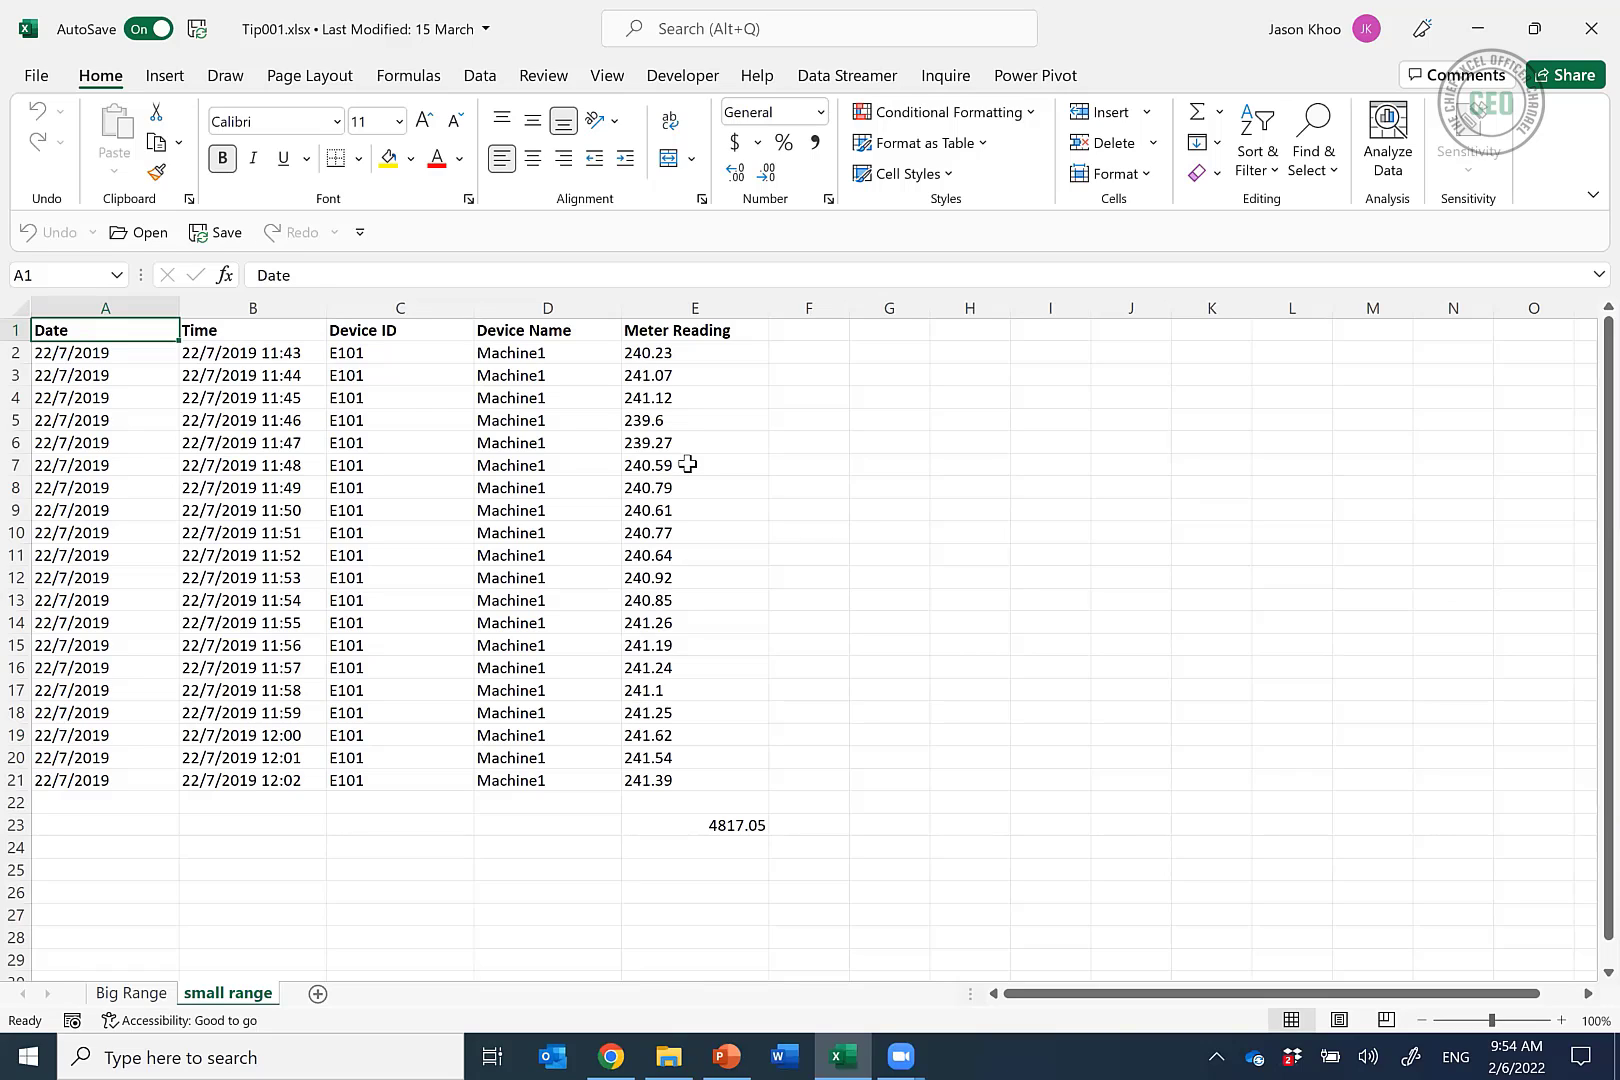
pyautogui.hotkey('ctrl', 'Down')
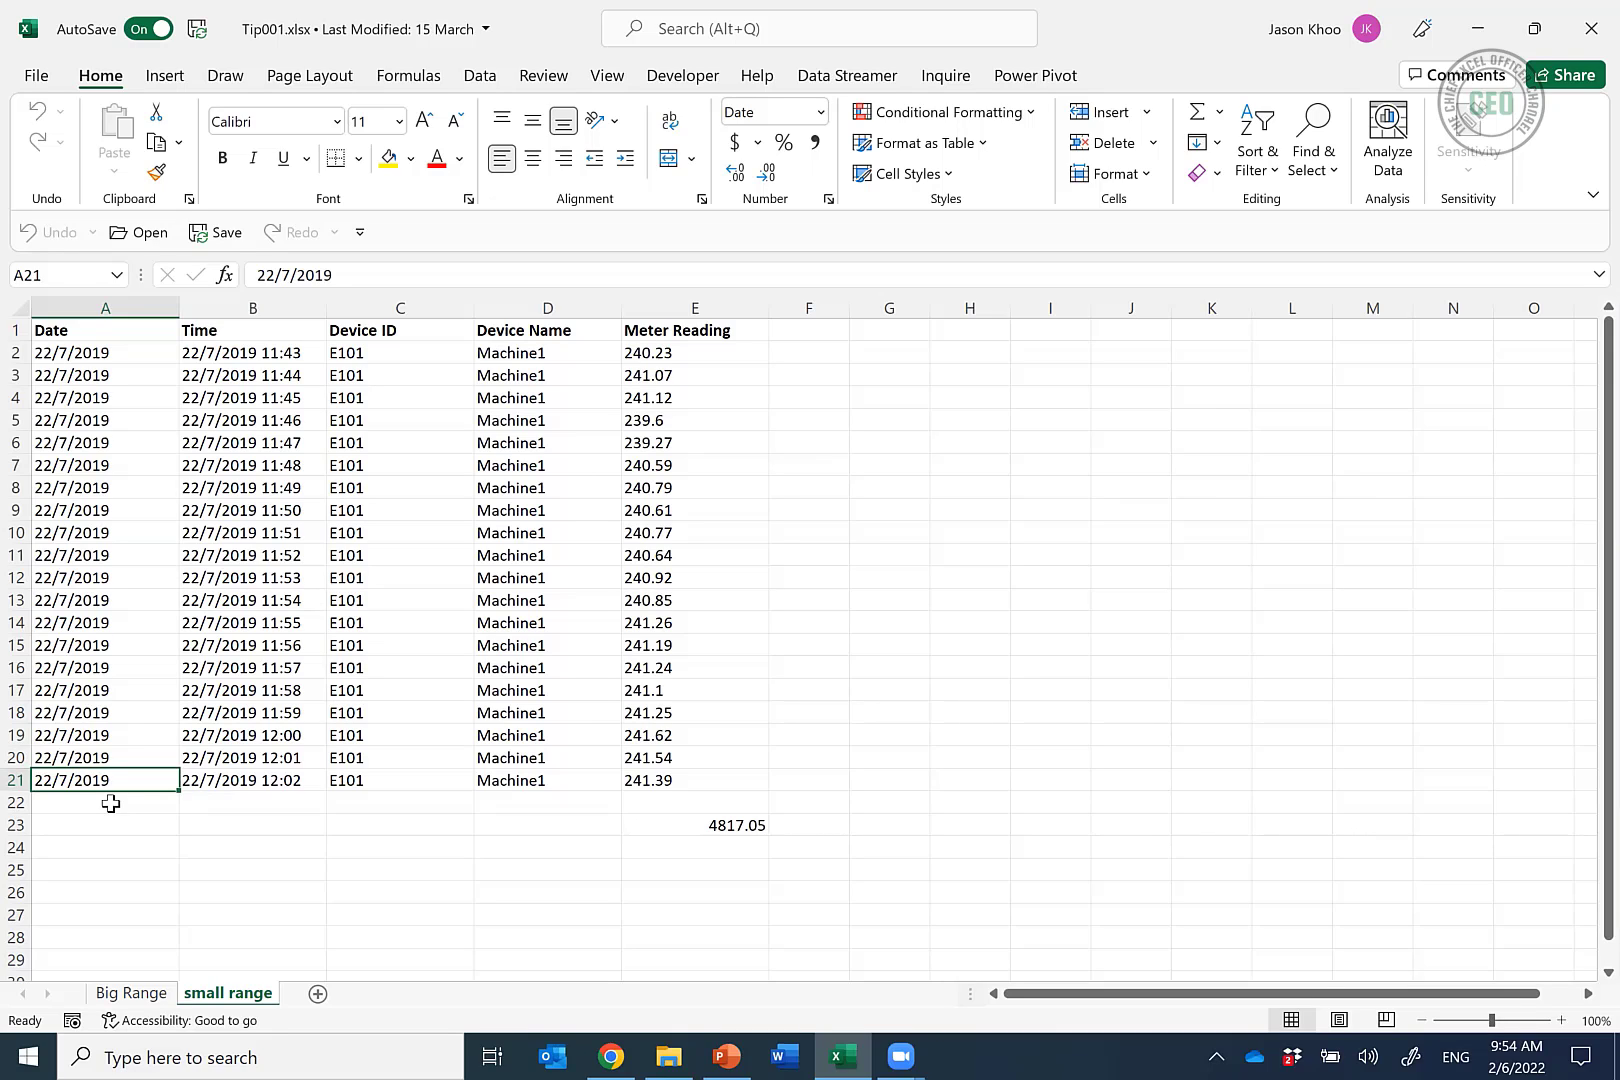
pyautogui.hotkey('ctrl', 'Home')
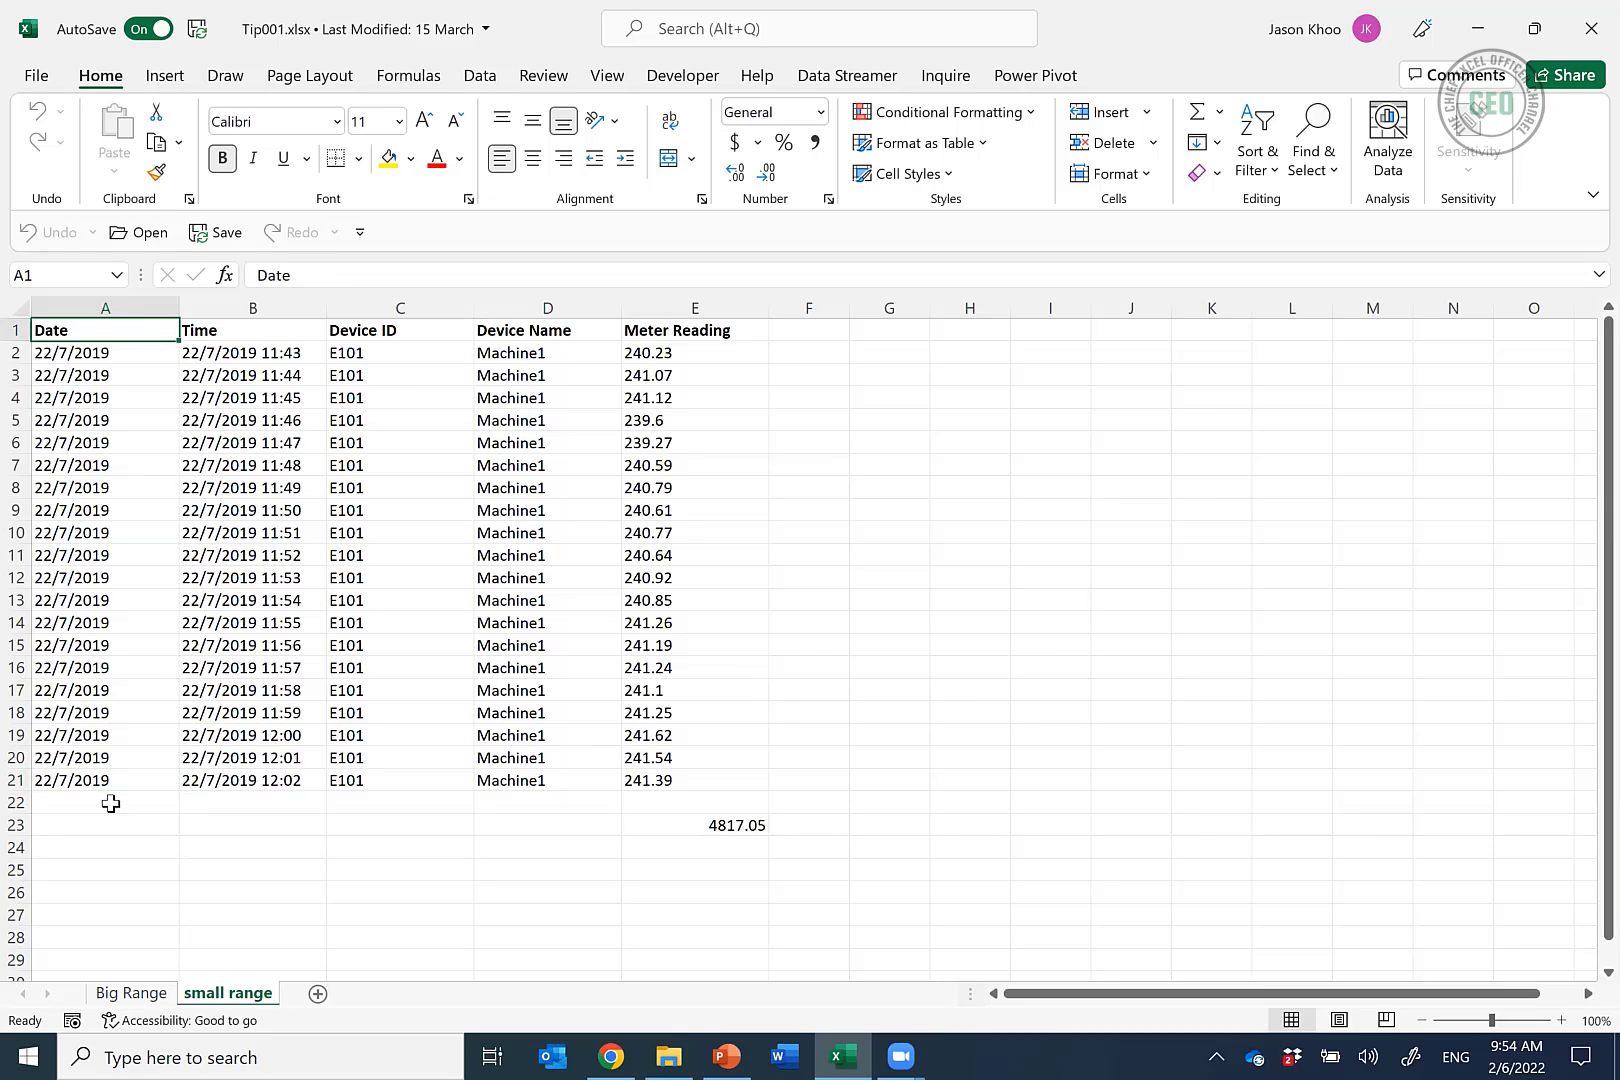
pyautogui.hotkey('ctrl', 'Right')
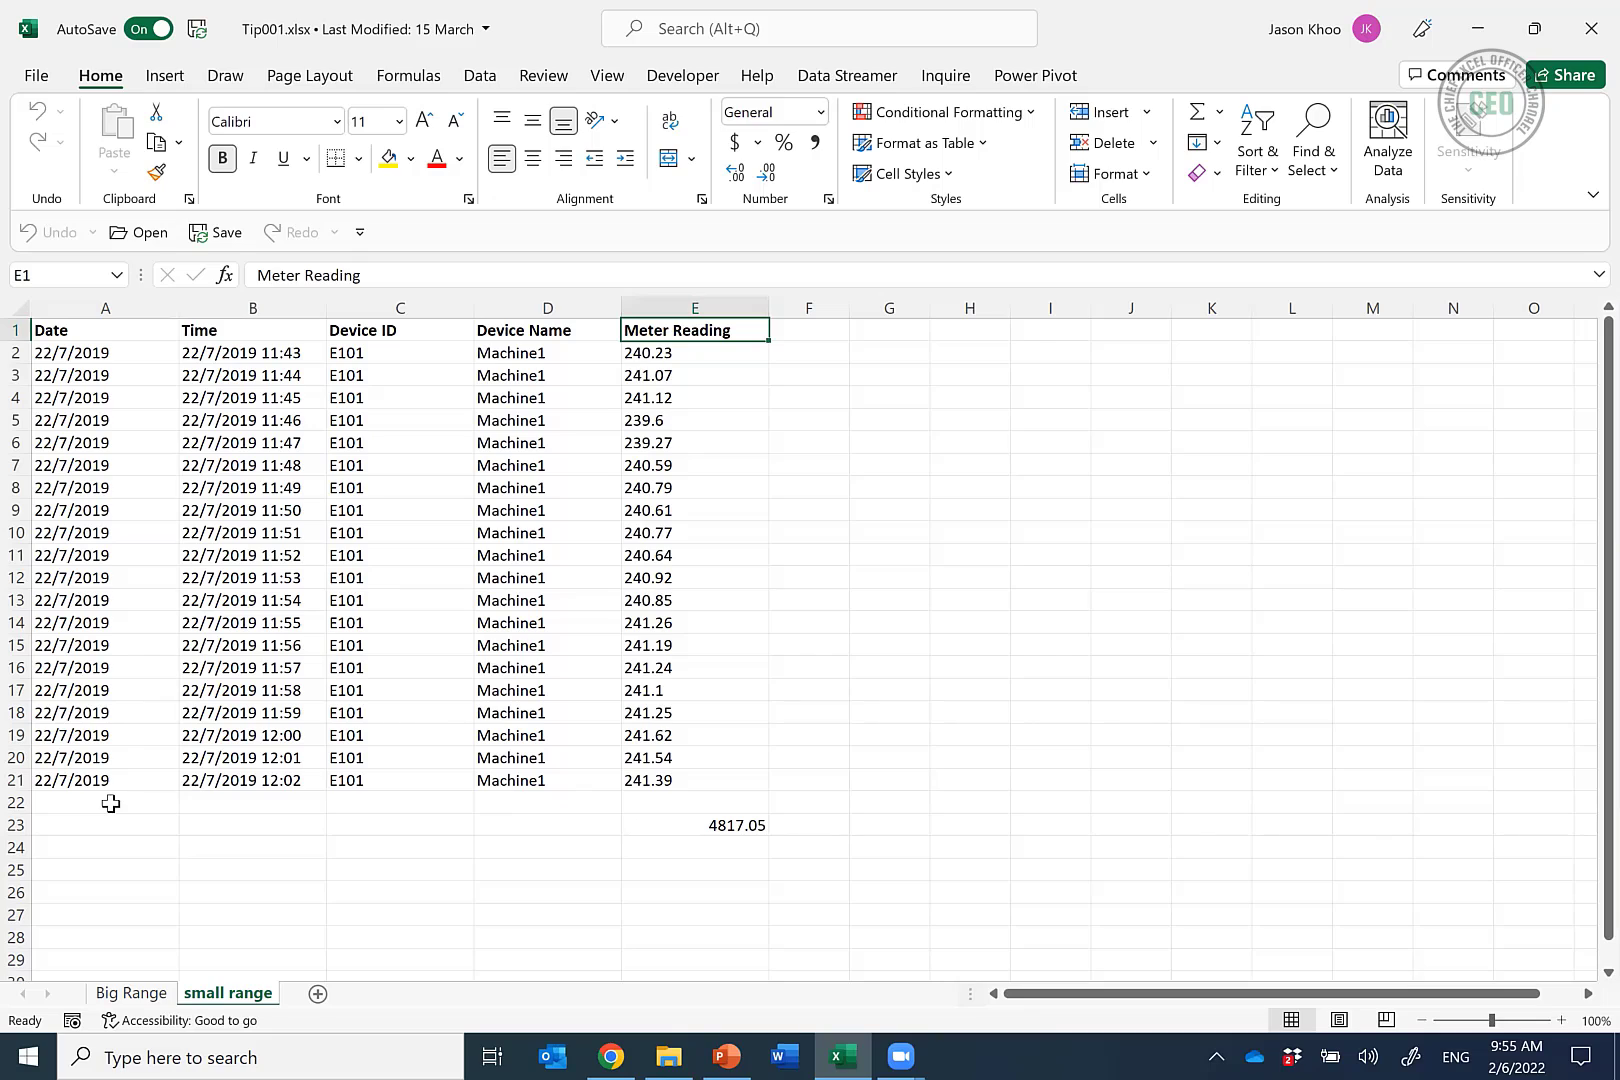
pyautogui.hotkey('ctrl', 'Left')
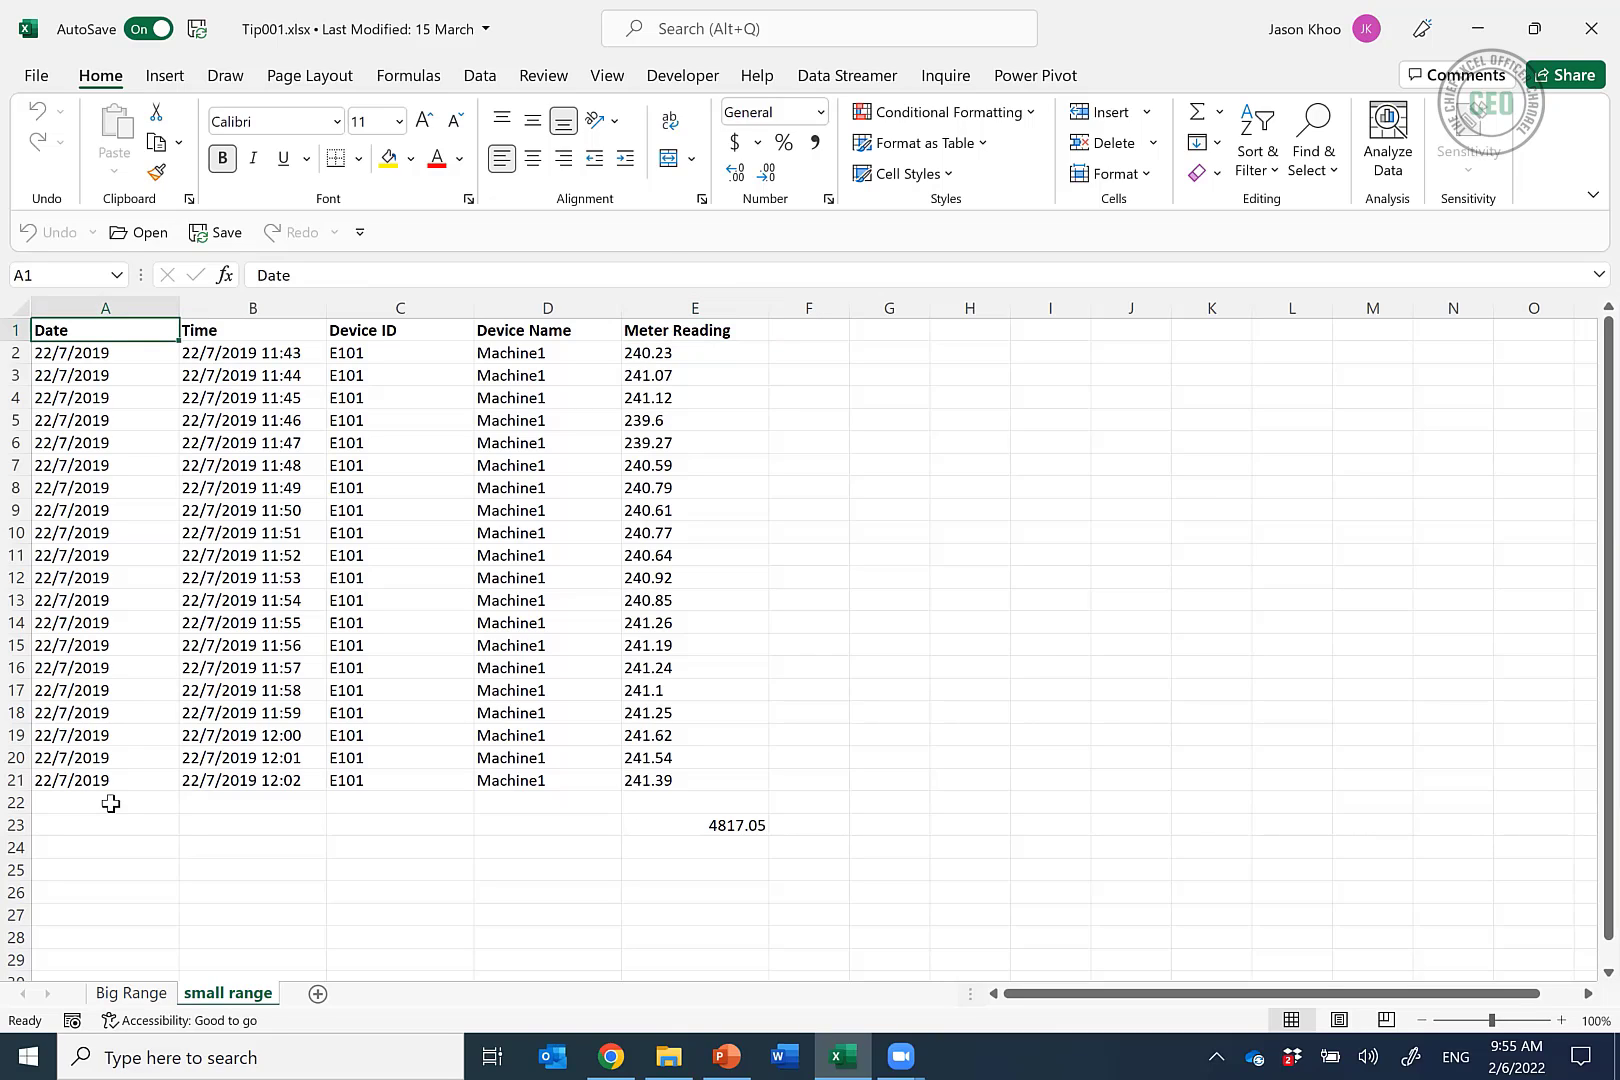
# Jump down column A to the last date and on to the sheet's final row, then return through the data edges to A1
pyautogui.hotkey('ctrl', 'Down')
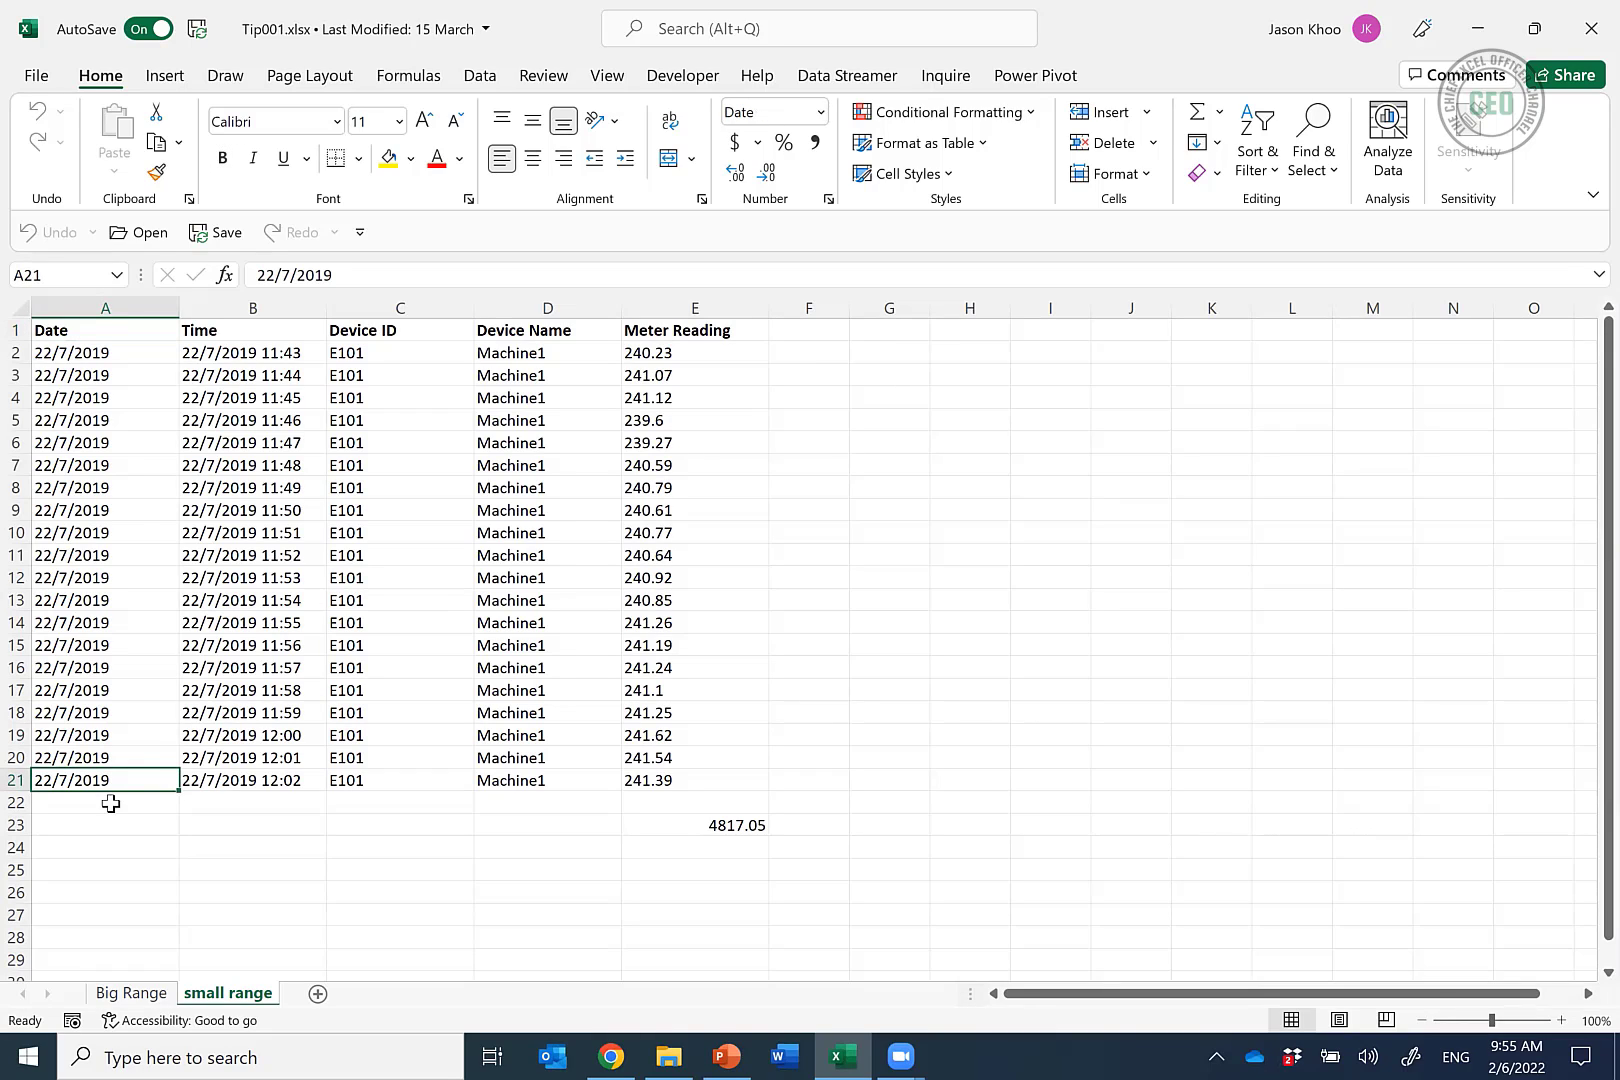
pyautogui.hotkey('ctrl', 'Down')
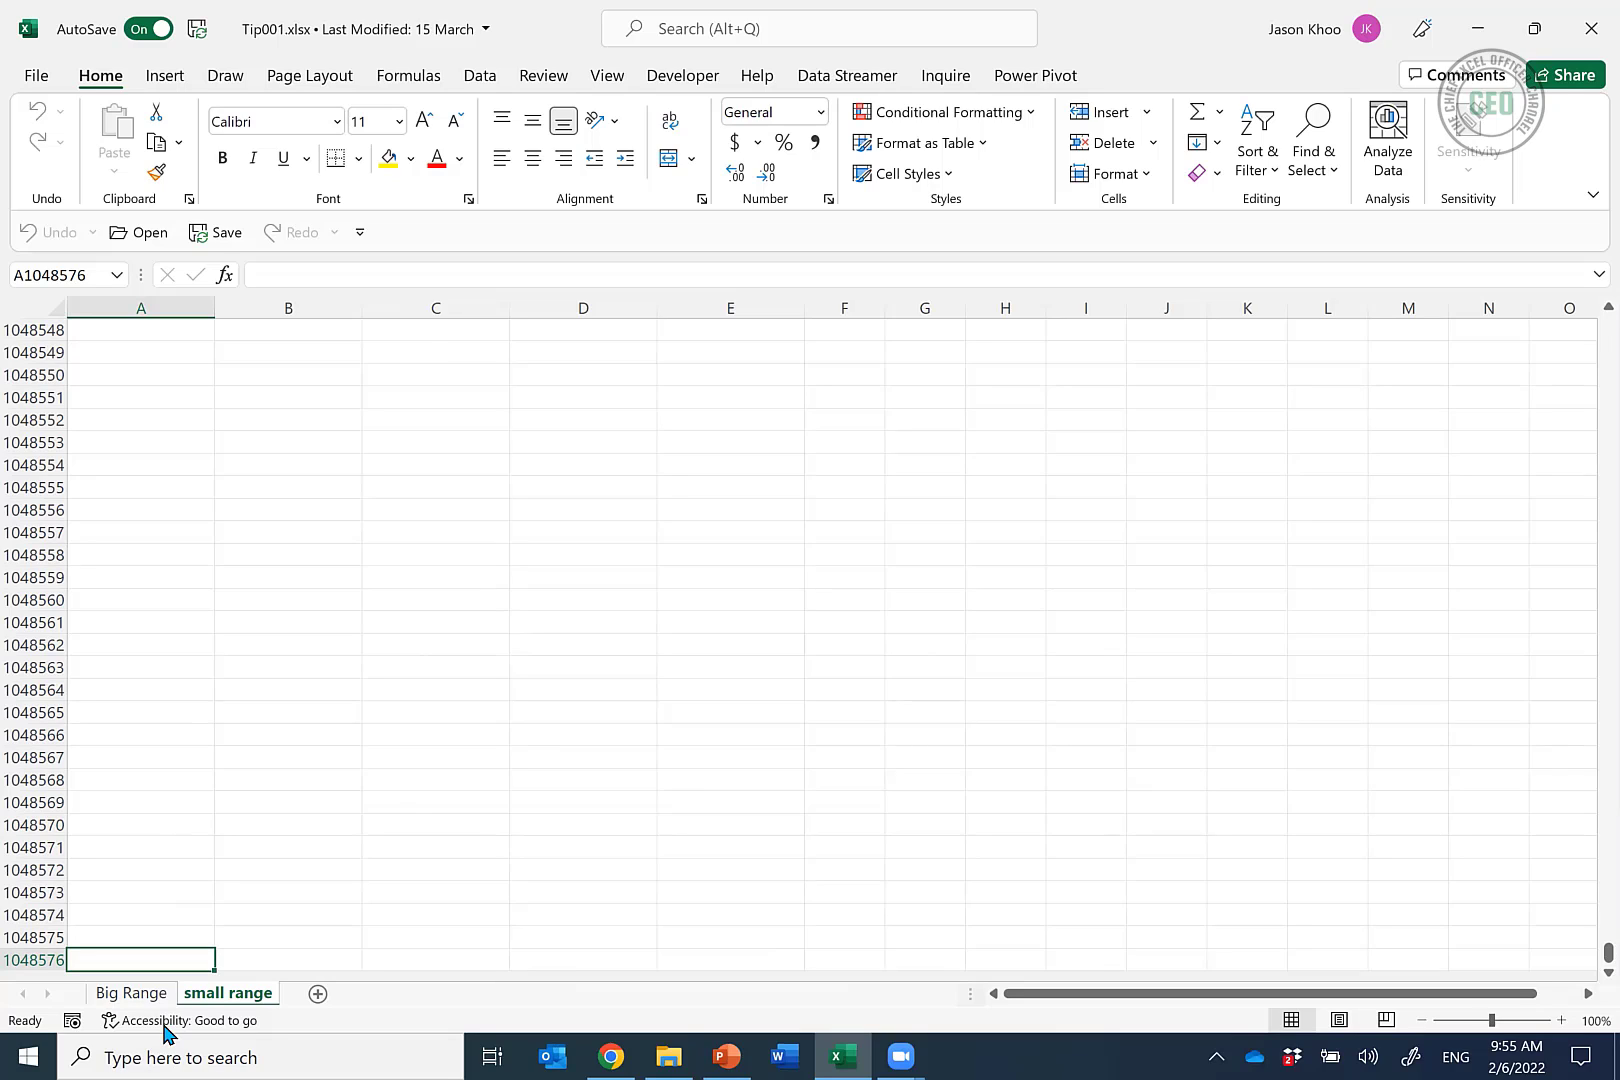
pyautogui.hotkey('ctrl', 'Up')
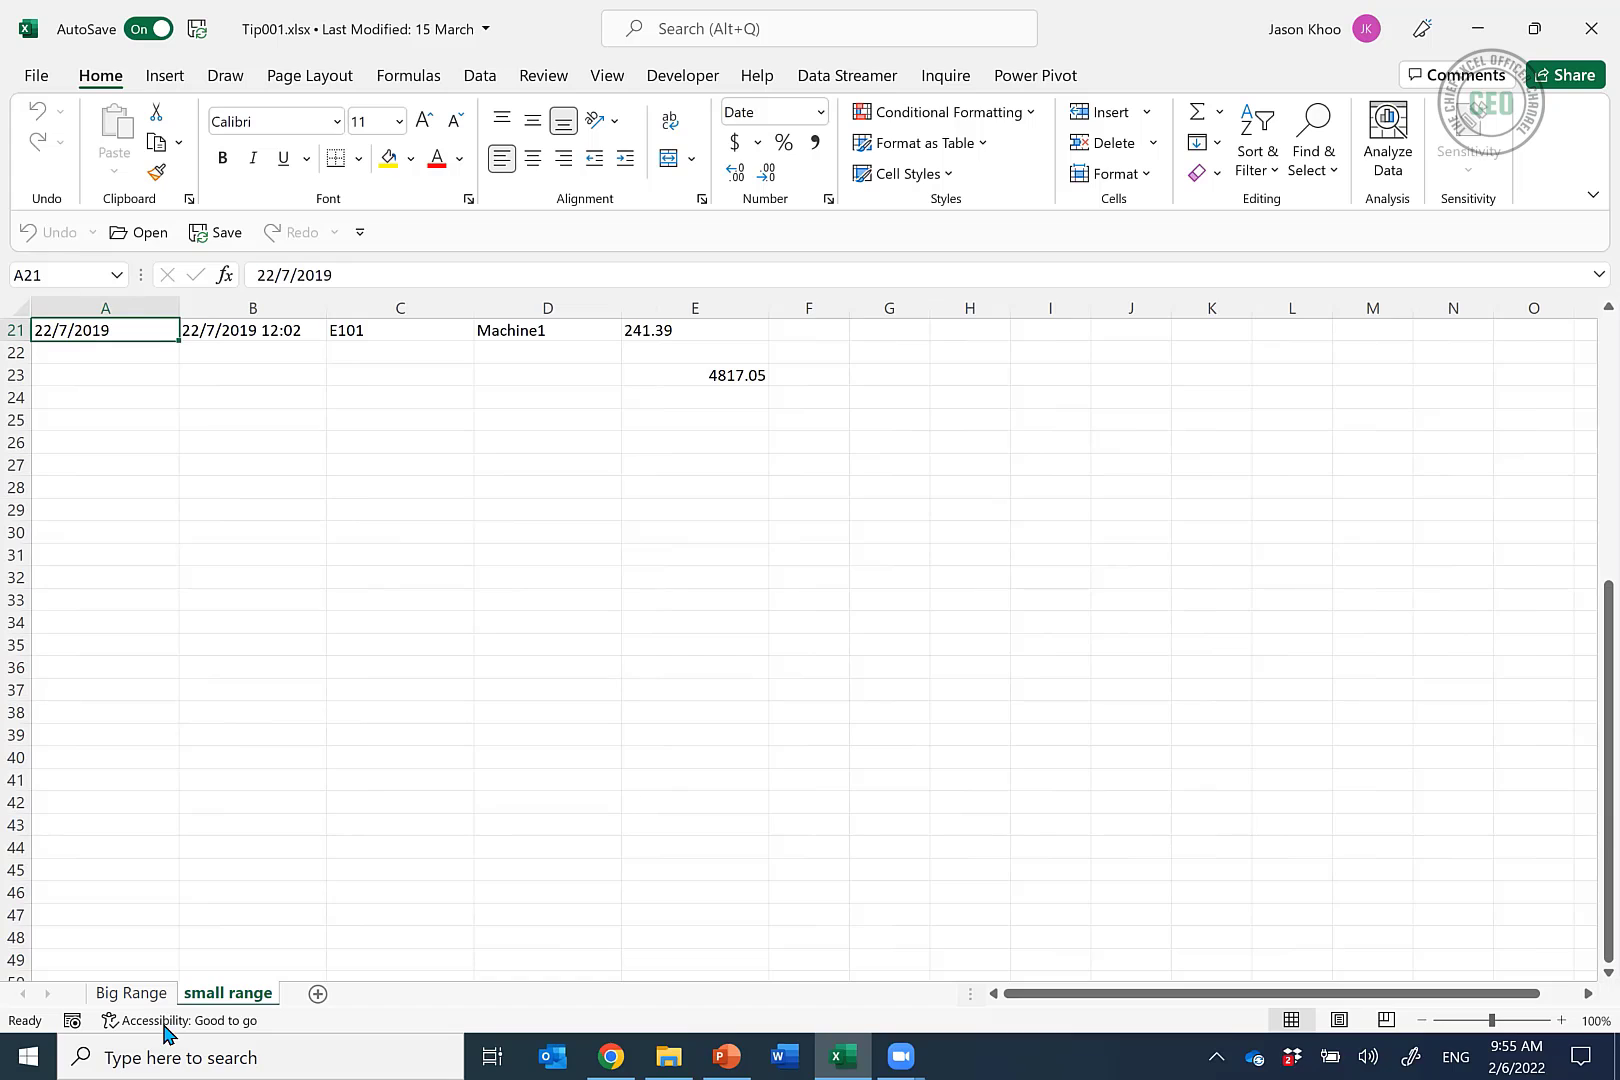
pyautogui.hotkey('ctrl', 'Up')
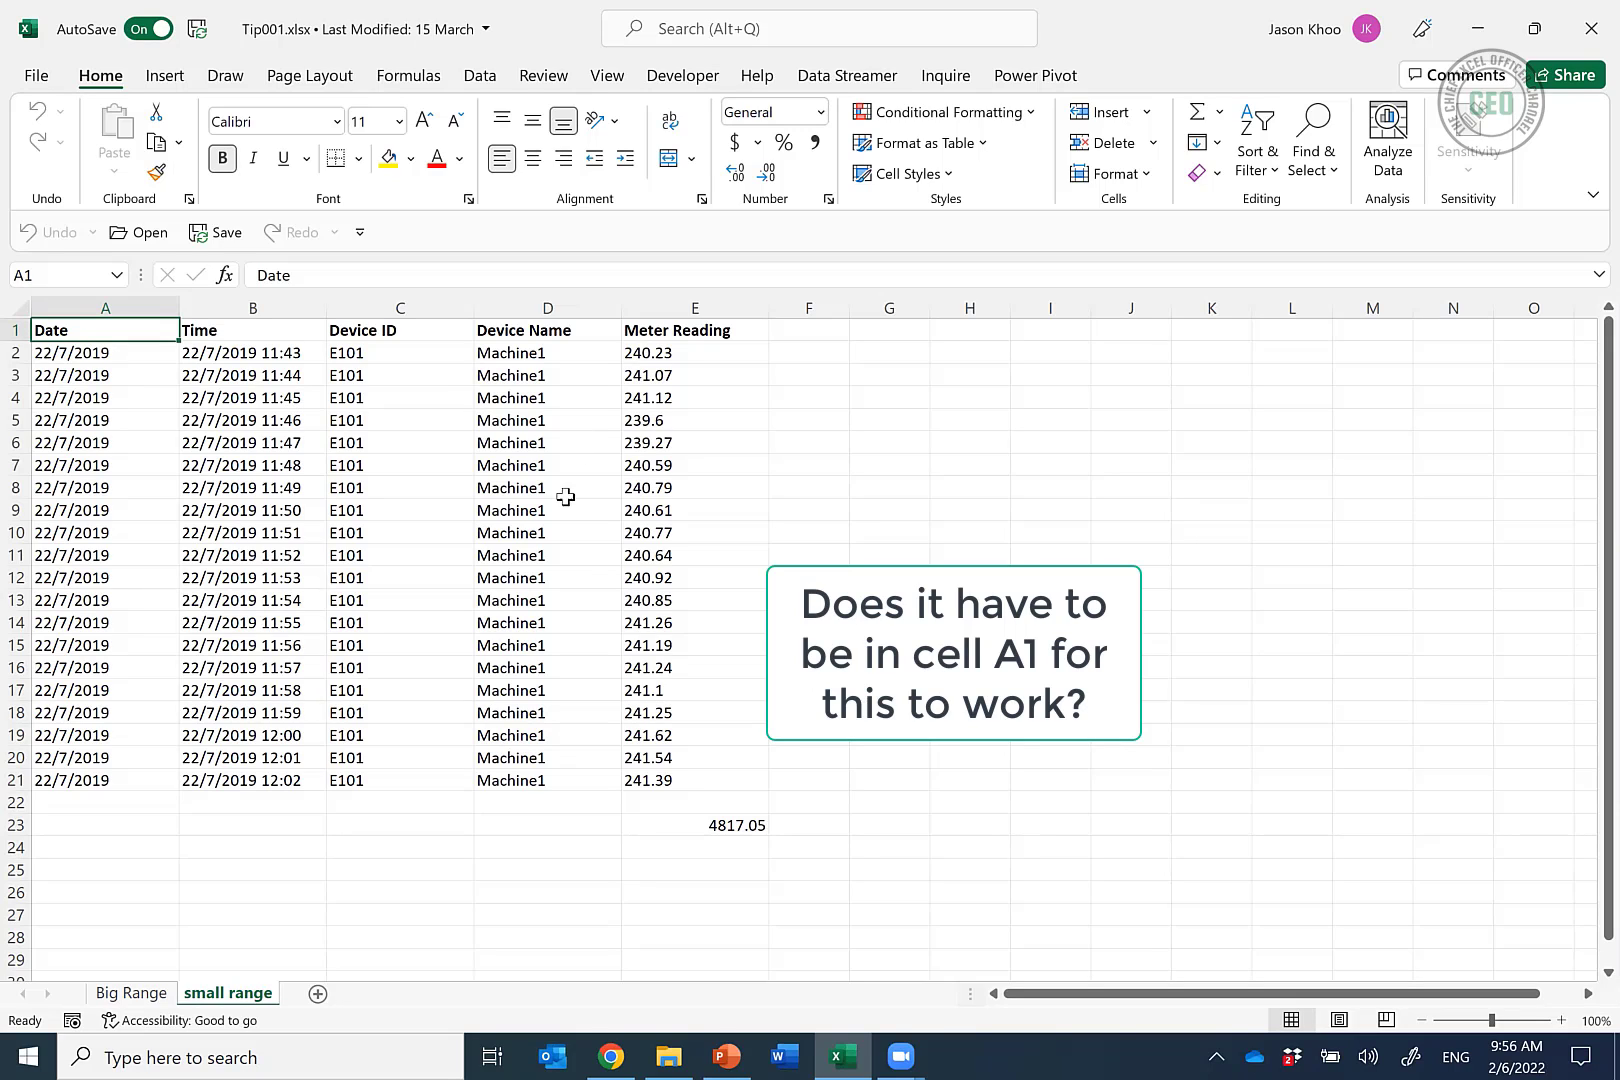
# Starting from cell D7, jump to the top and bottom edges of the Device Name column and finish at its header
pyautogui.click(482, 464)
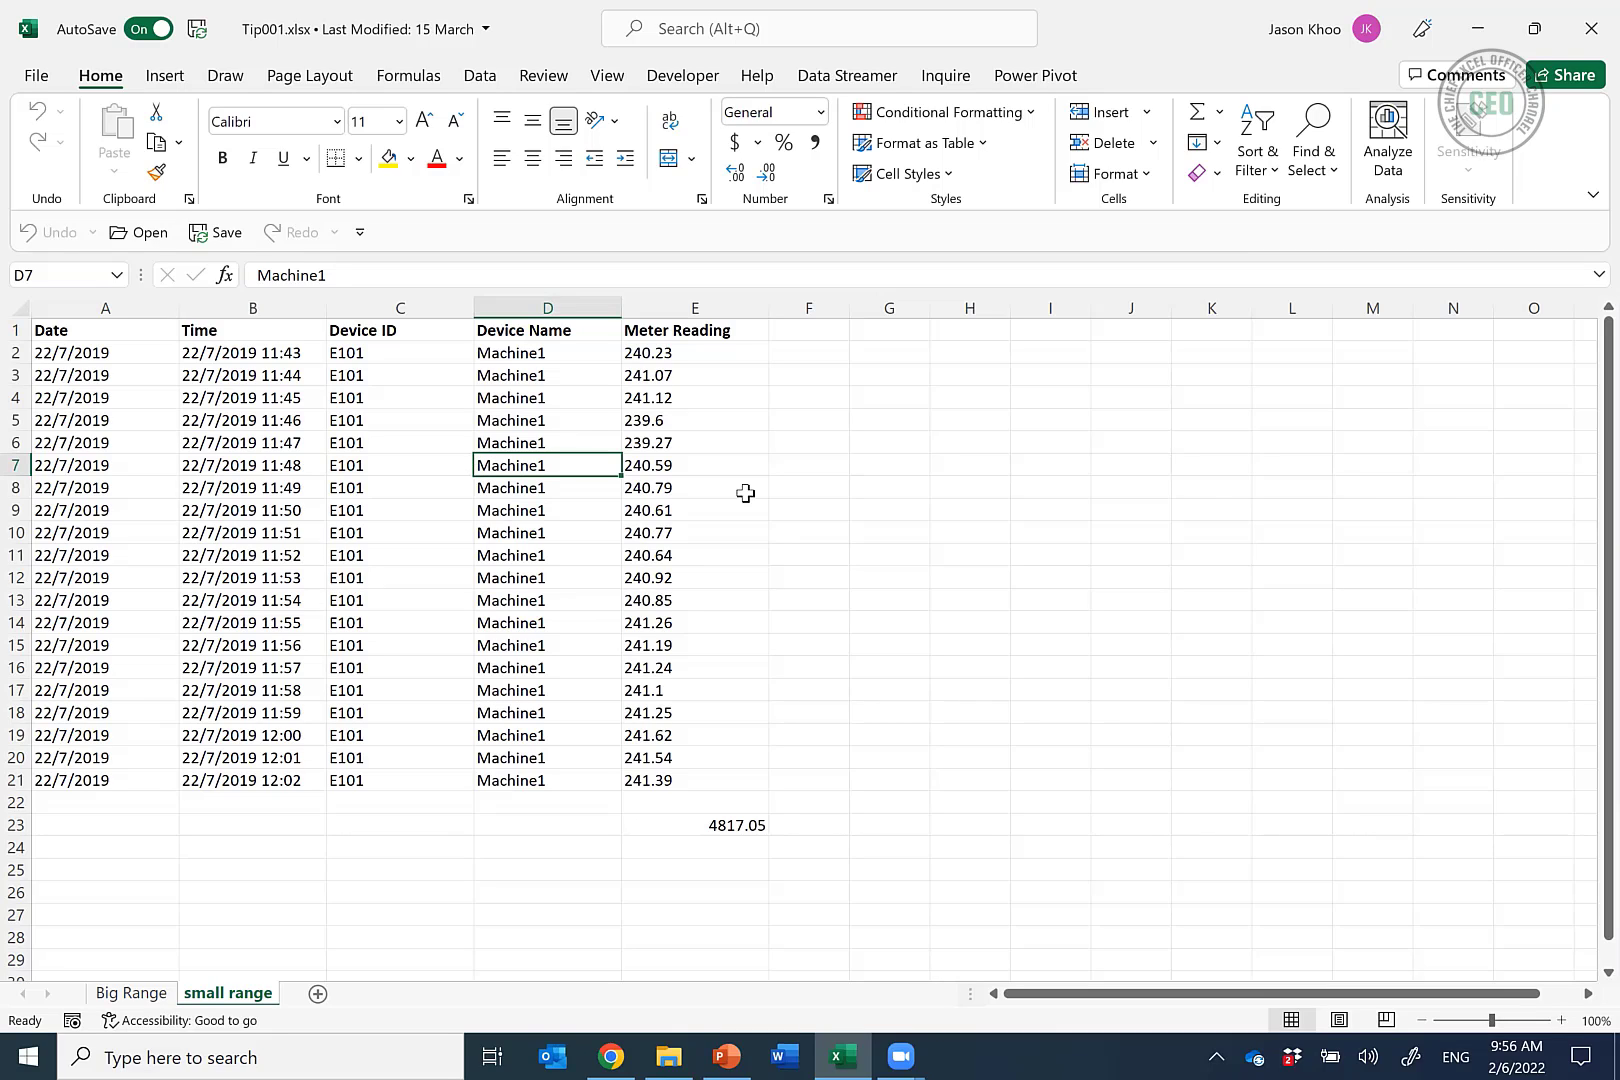
pyautogui.hotkey('ctrl', 'Up')
pyautogui.hotkey('ctrl', 'Down')
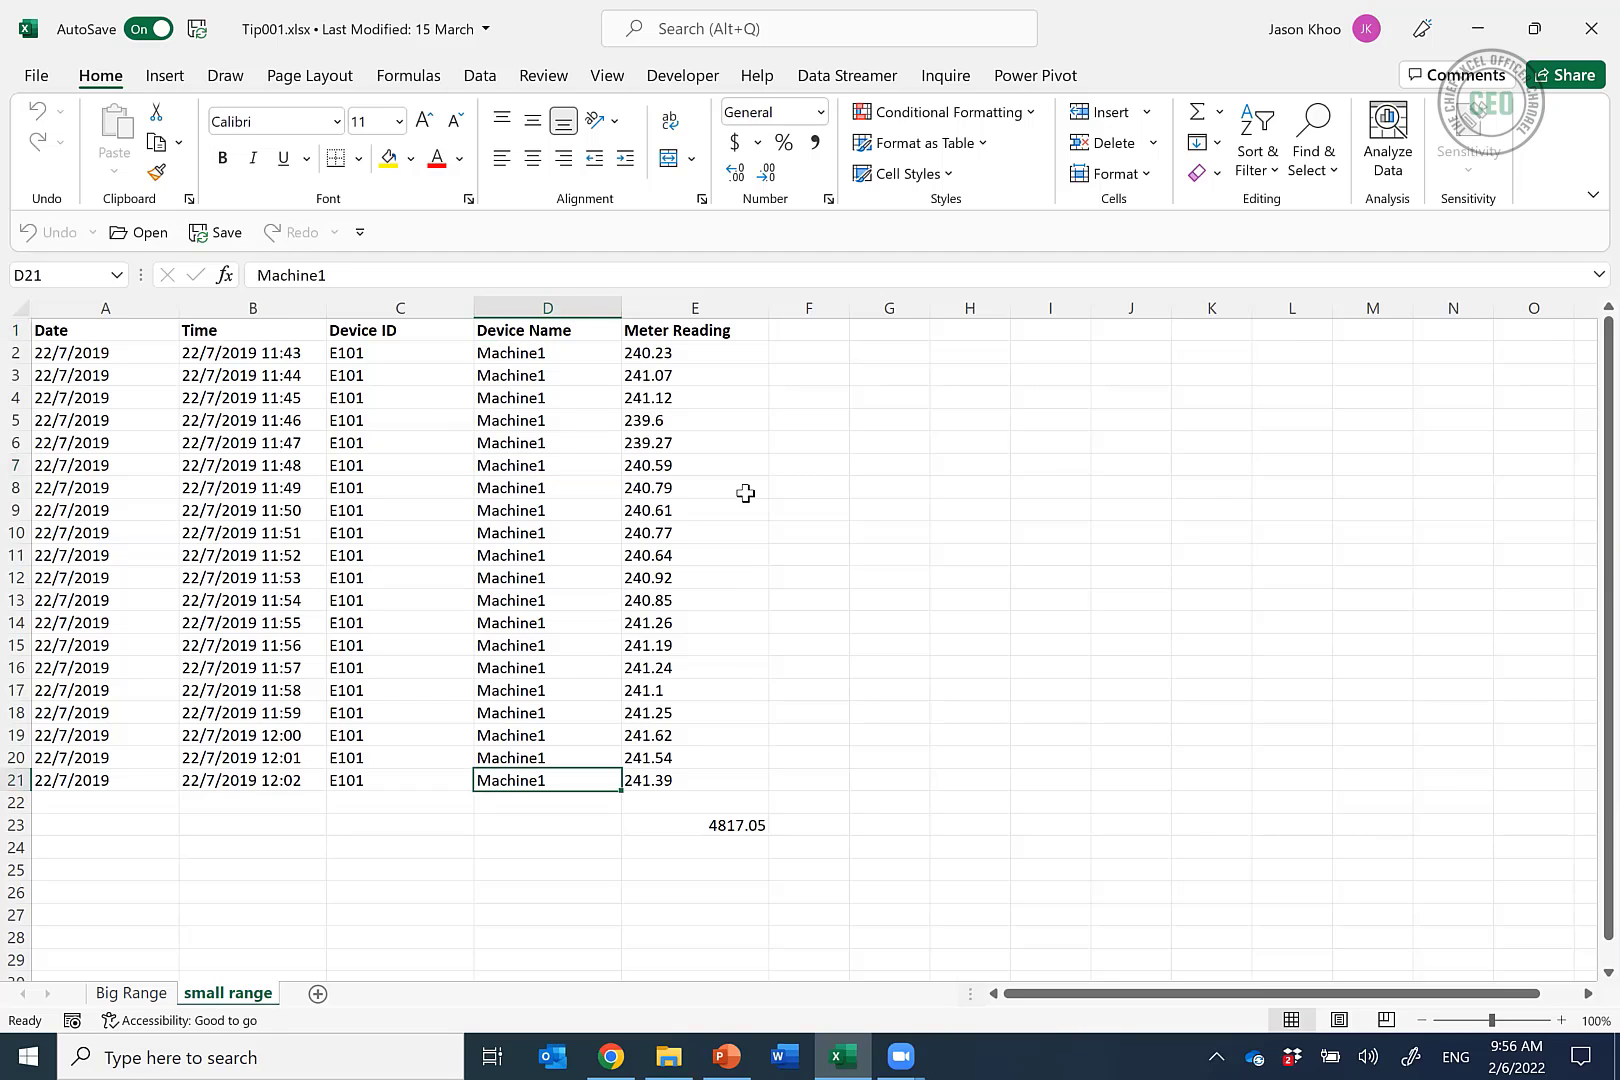
pyautogui.hotkey('ctrl', 'Up')
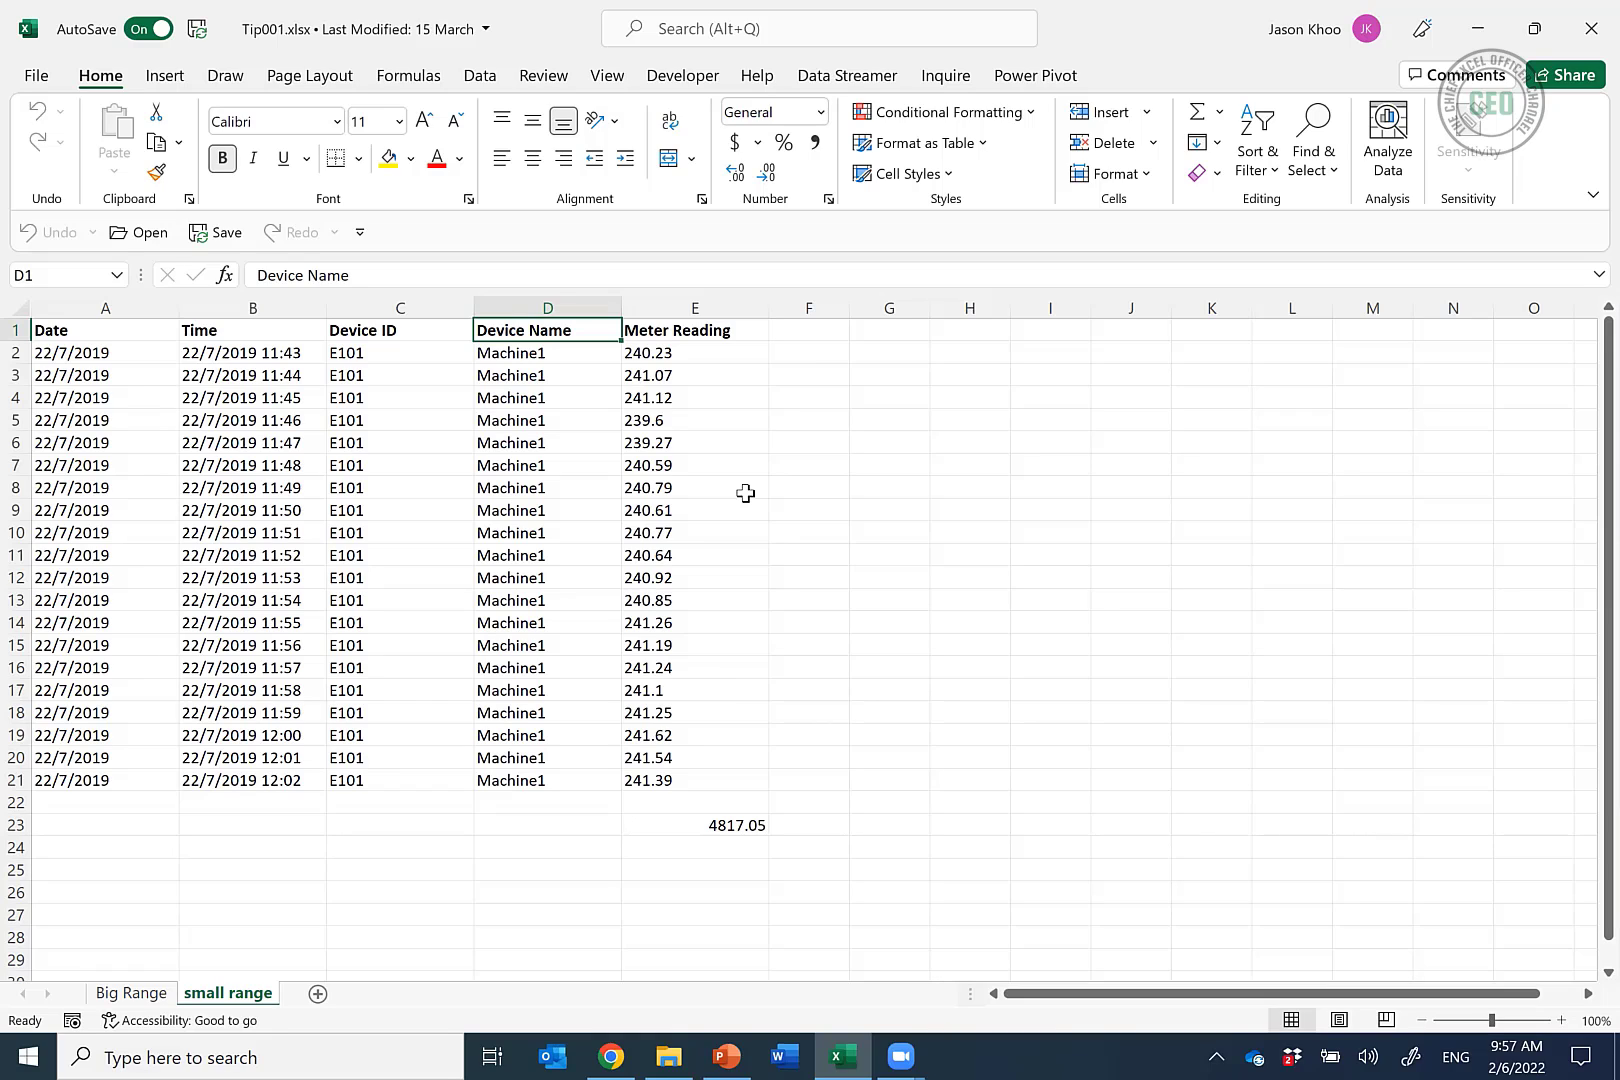
# Clear the contents of cell D12 in the Device Name column
pyautogui.press('Down')
pyautogui.press('Down')
pyautogui.press('Down')
pyautogui.press('Down')
pyautogui.press('Down')
pyautogui.press('Down')
pyautogui.press('Down')
pyautogui.press('Down')
pyautogui.press('Down')
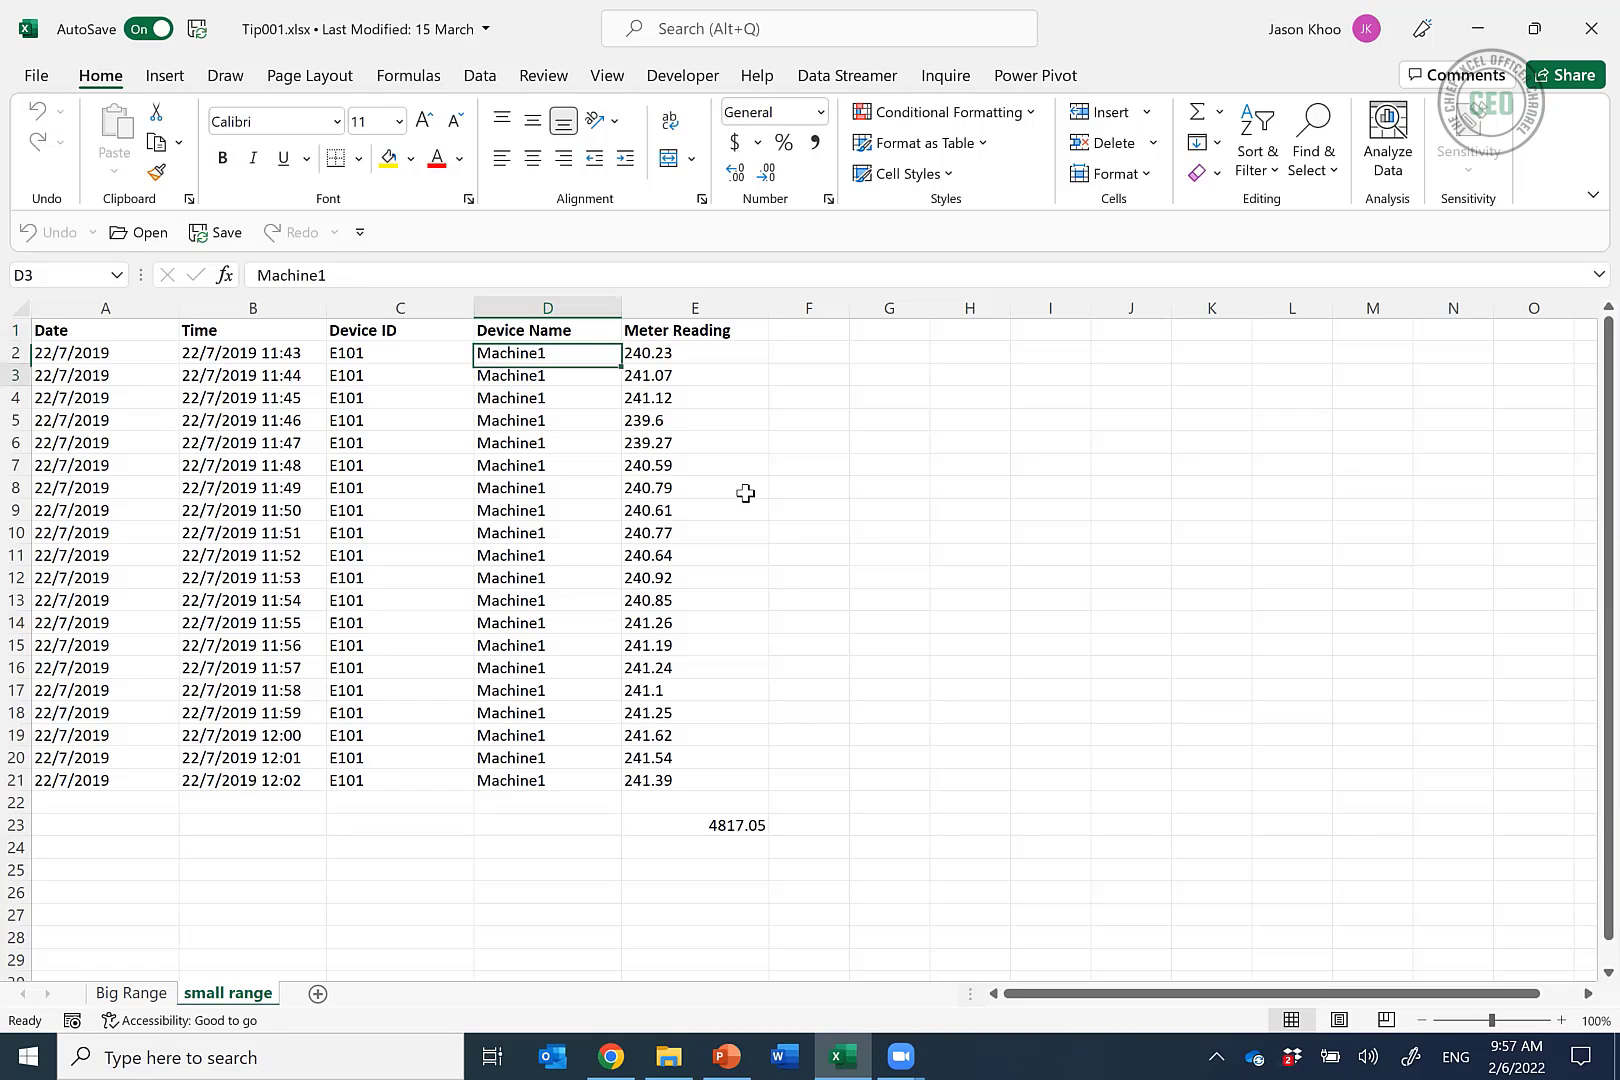
pyautogui.press('Down')
pyautogui.press('Down')
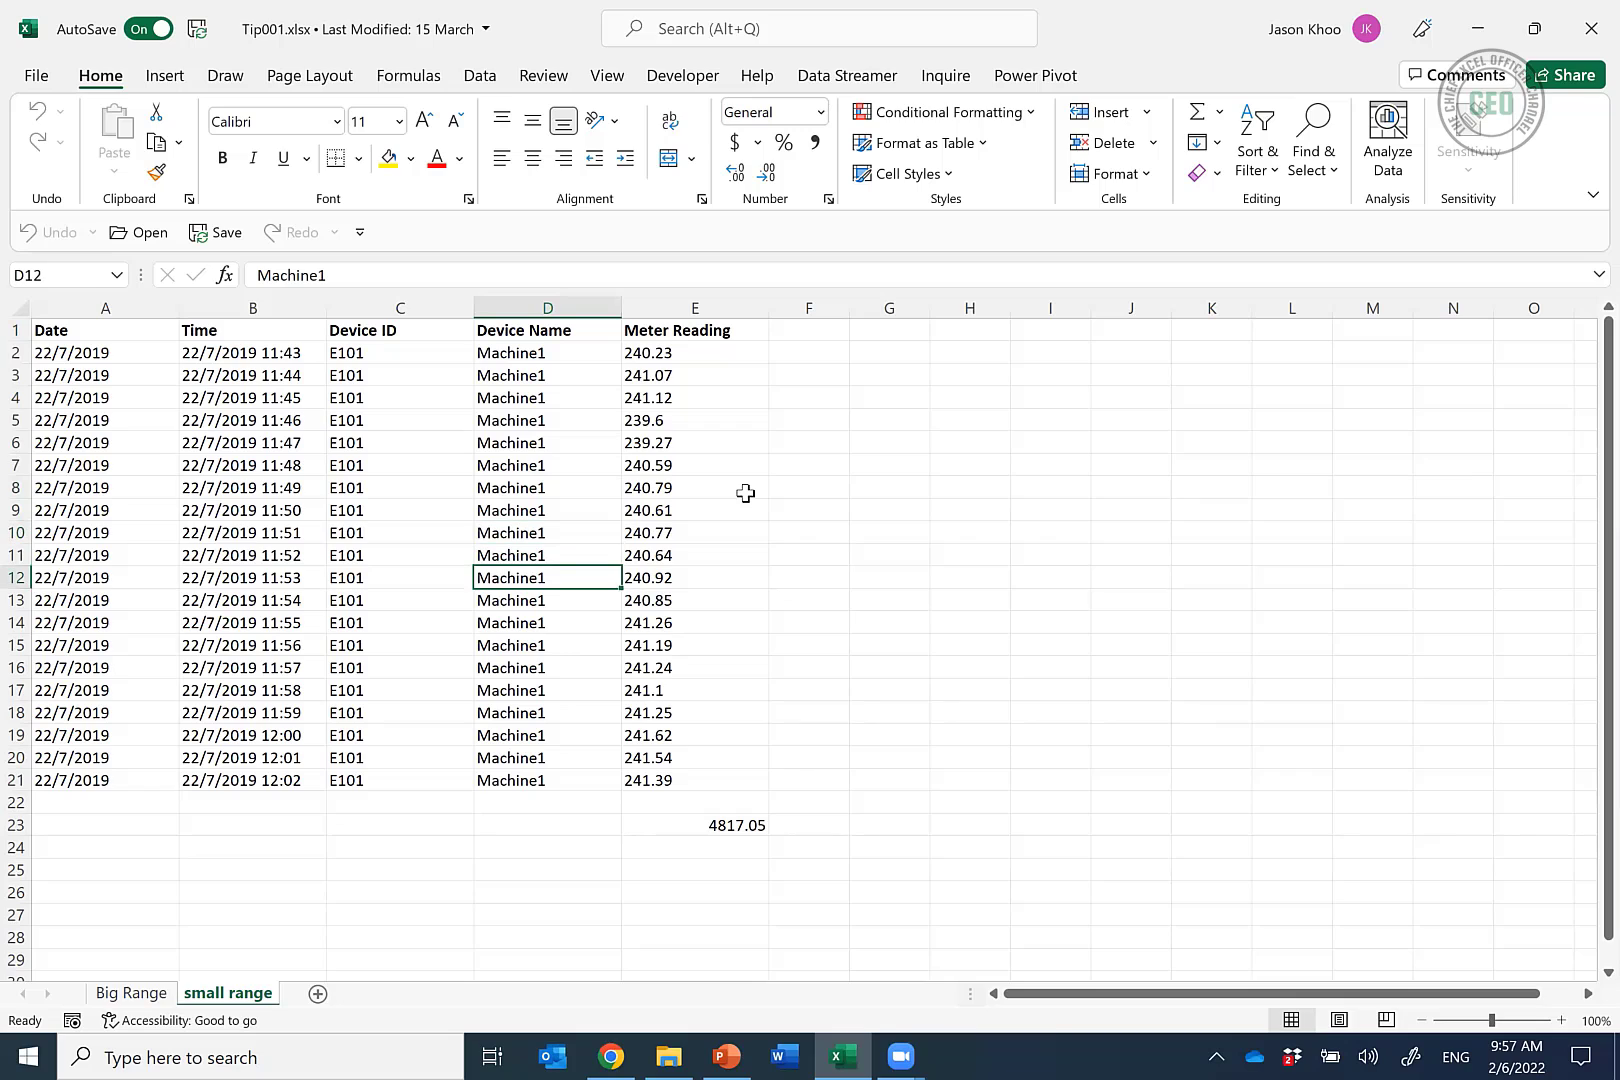
pyautogui.press('Delete')
# Jump between the data edges of the Device Name column above and below the blank cell D12, finishing at D11
pyautogui.hotkey('ctrl', 'Up')
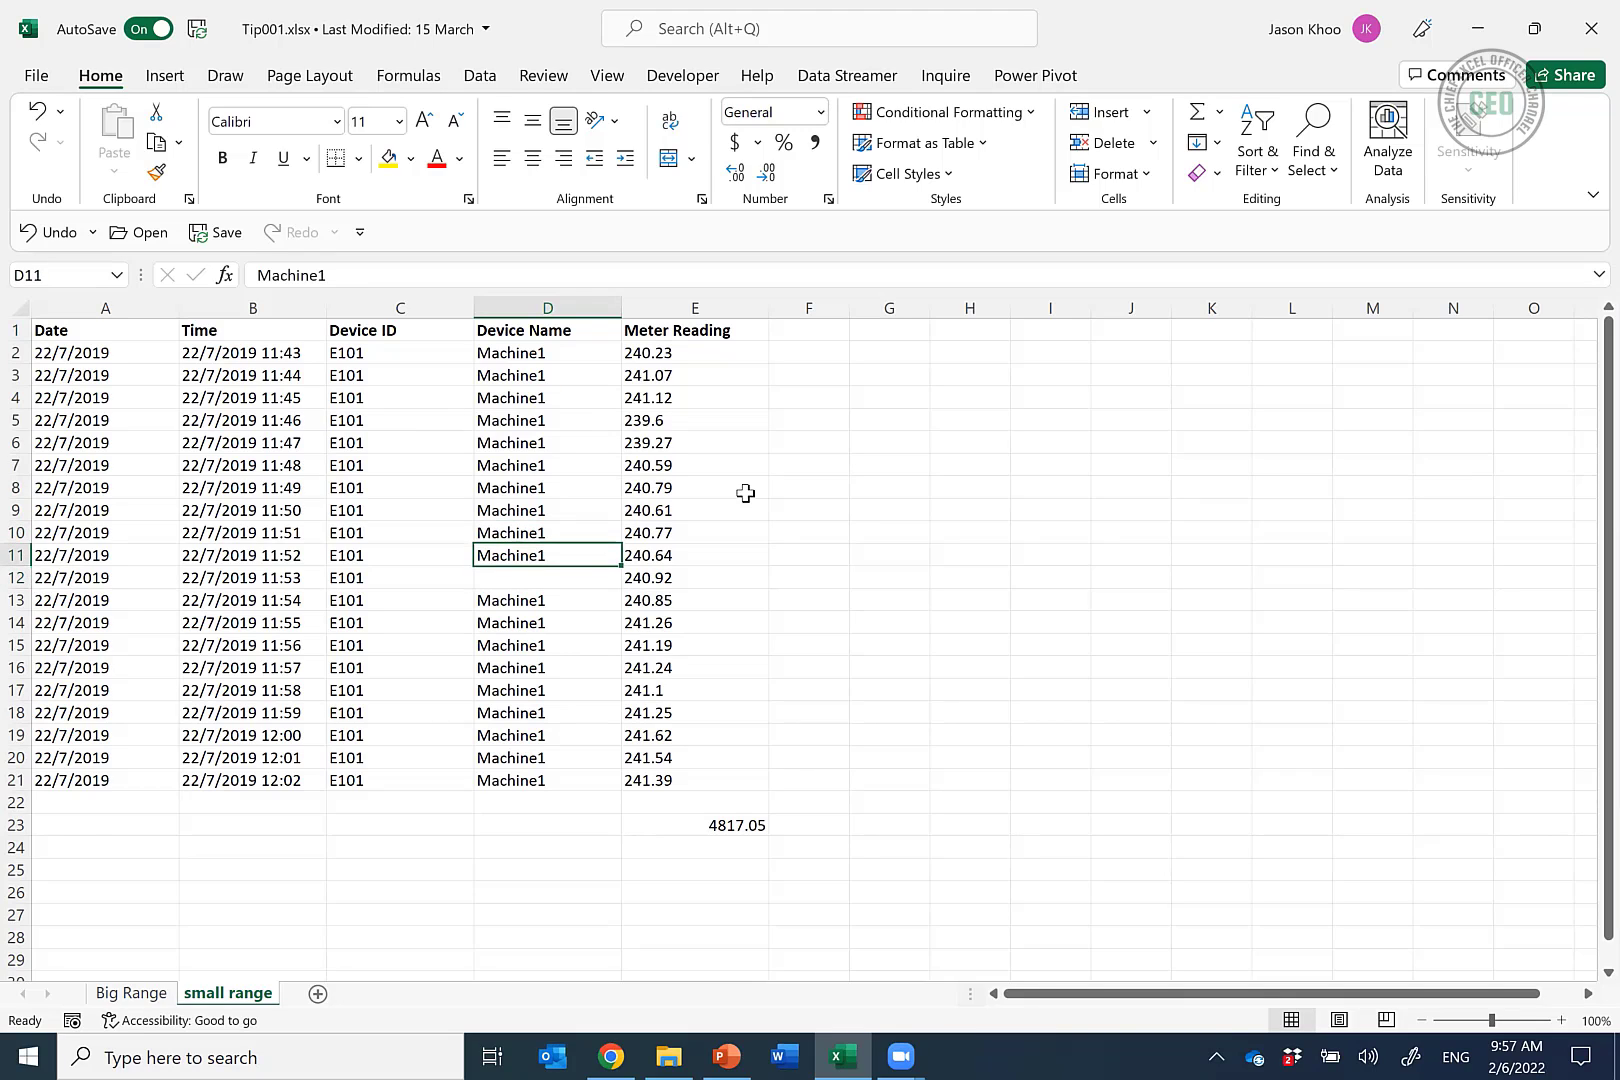
pyautogui.hotkey('ctrl', 'Up')
pyautogui.hotkey('ctrl', 'Down')
pyautogui.hotkey('ctrl', 'Up')
pyautogui.hotkey('ctrl', 'Down')
pyautogui.hotkey('ctrl', 'Down')
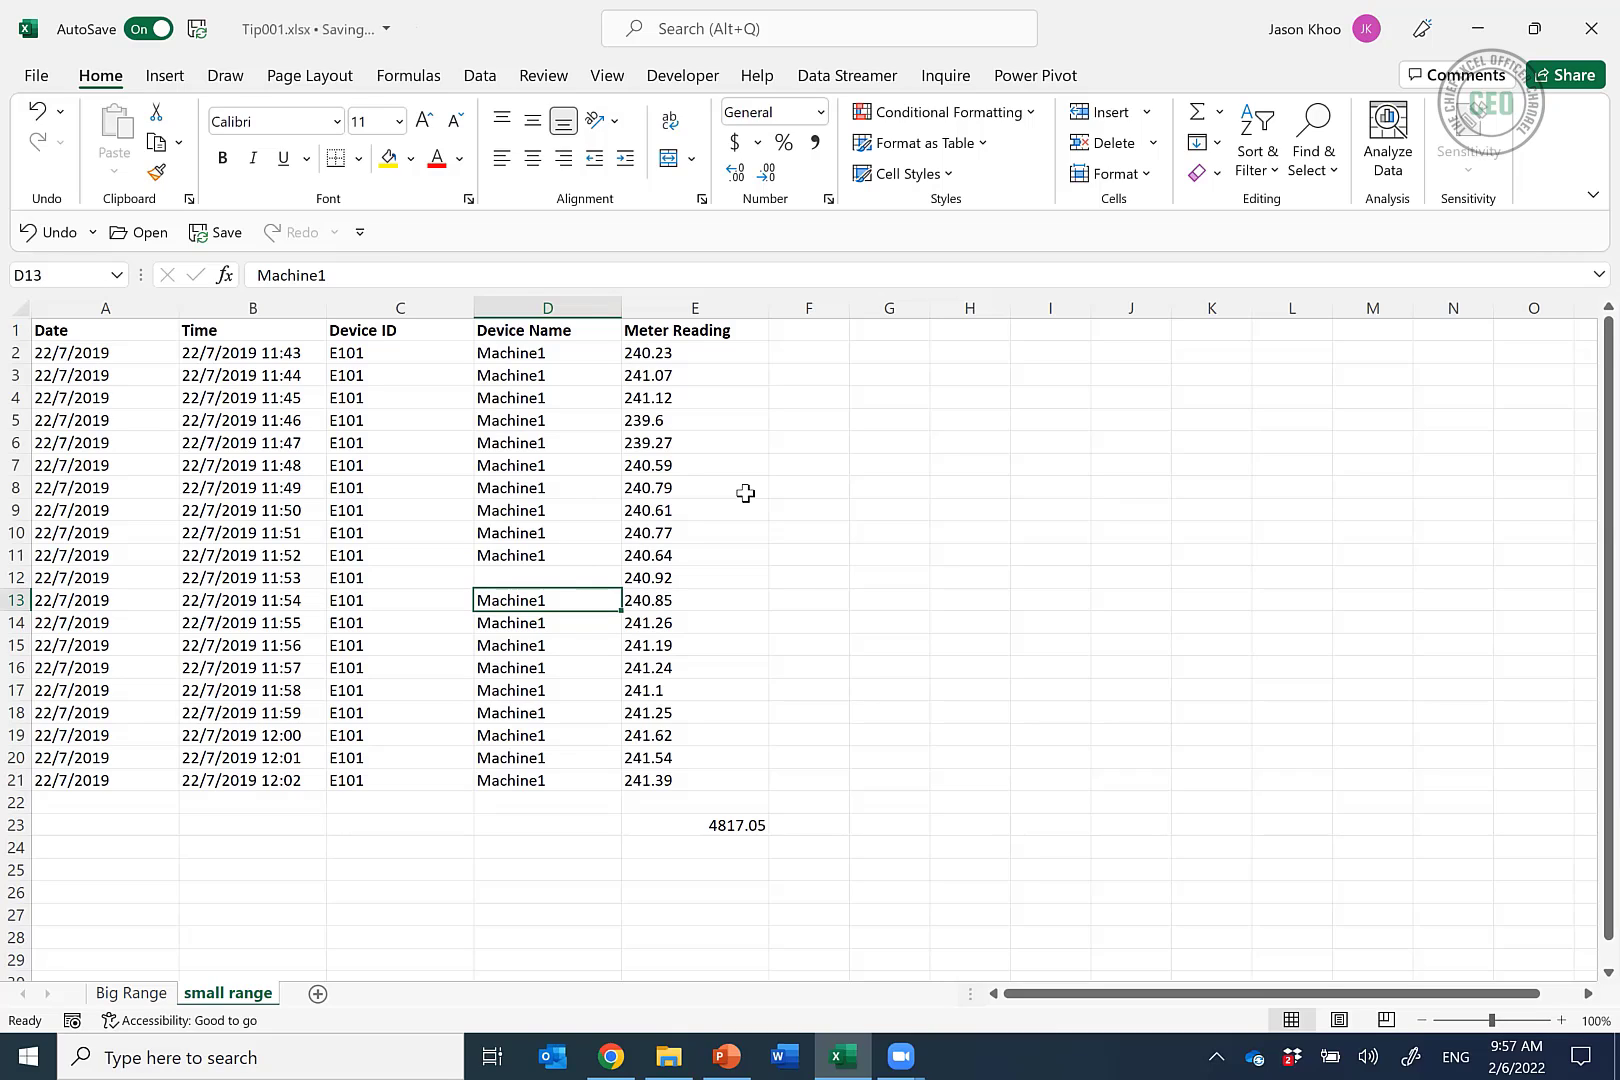
pyautogui.press('Up')
pyautogui.press('Up')
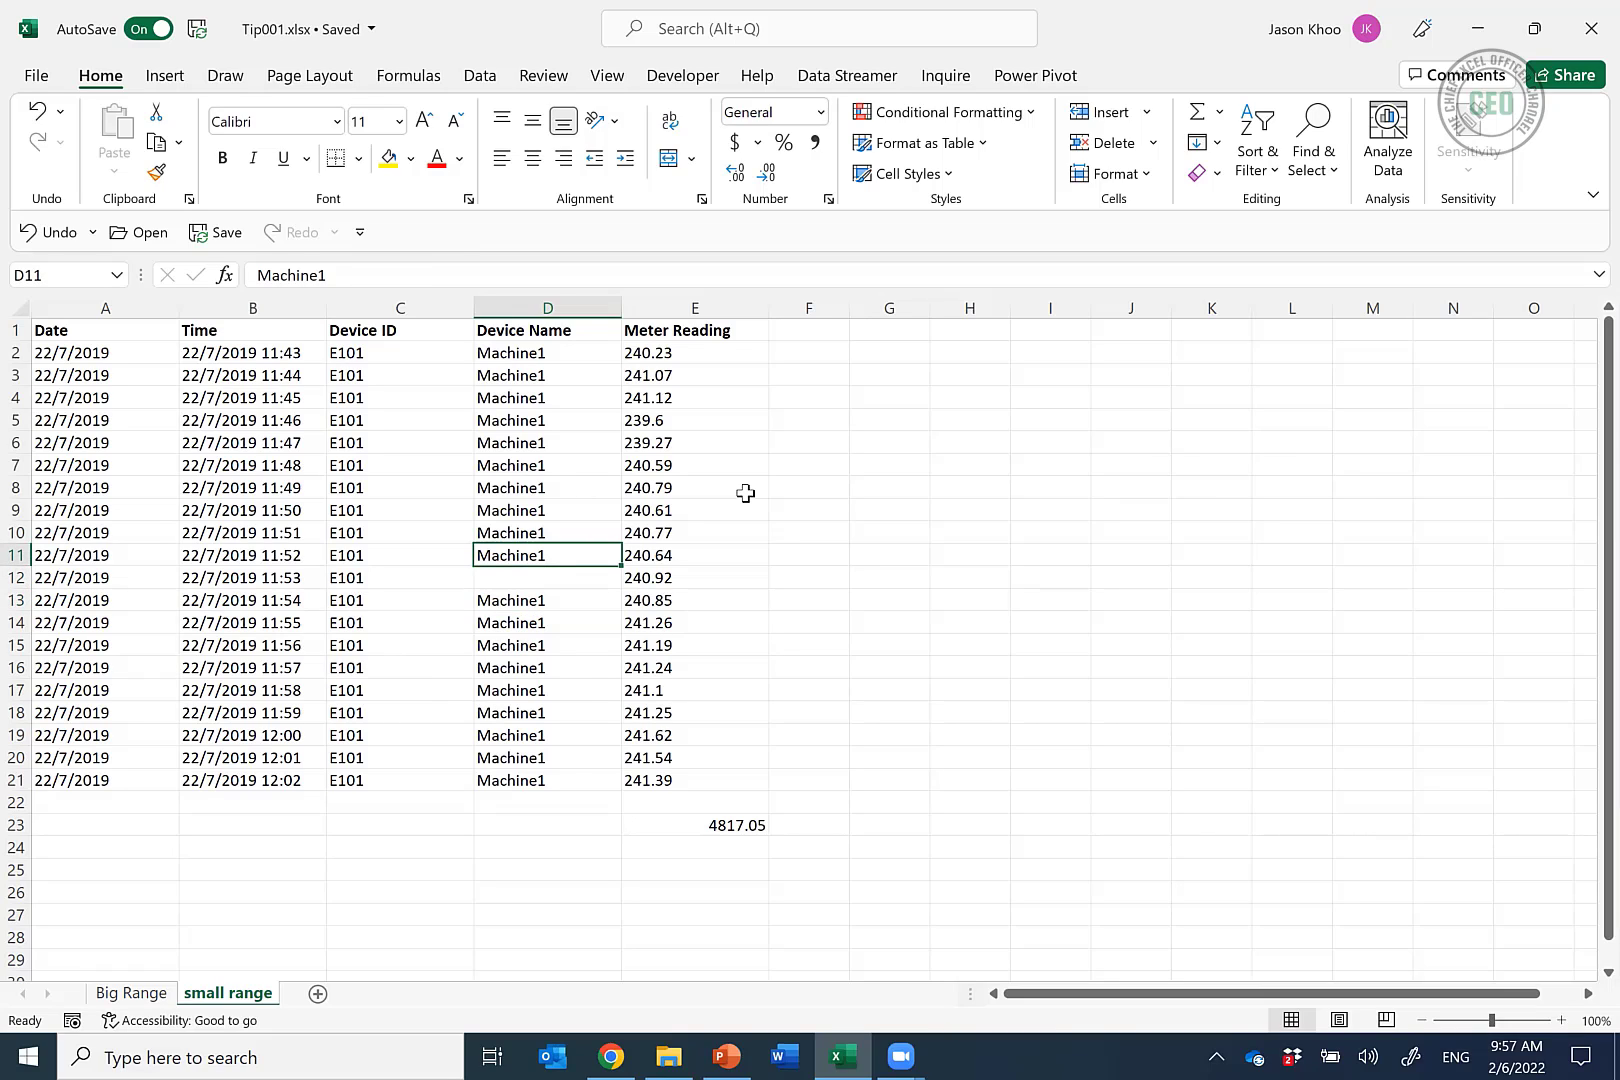
# From C11, jump to the last Device ID entry in column C, then move back up to C18
pyautogui.press('Left')
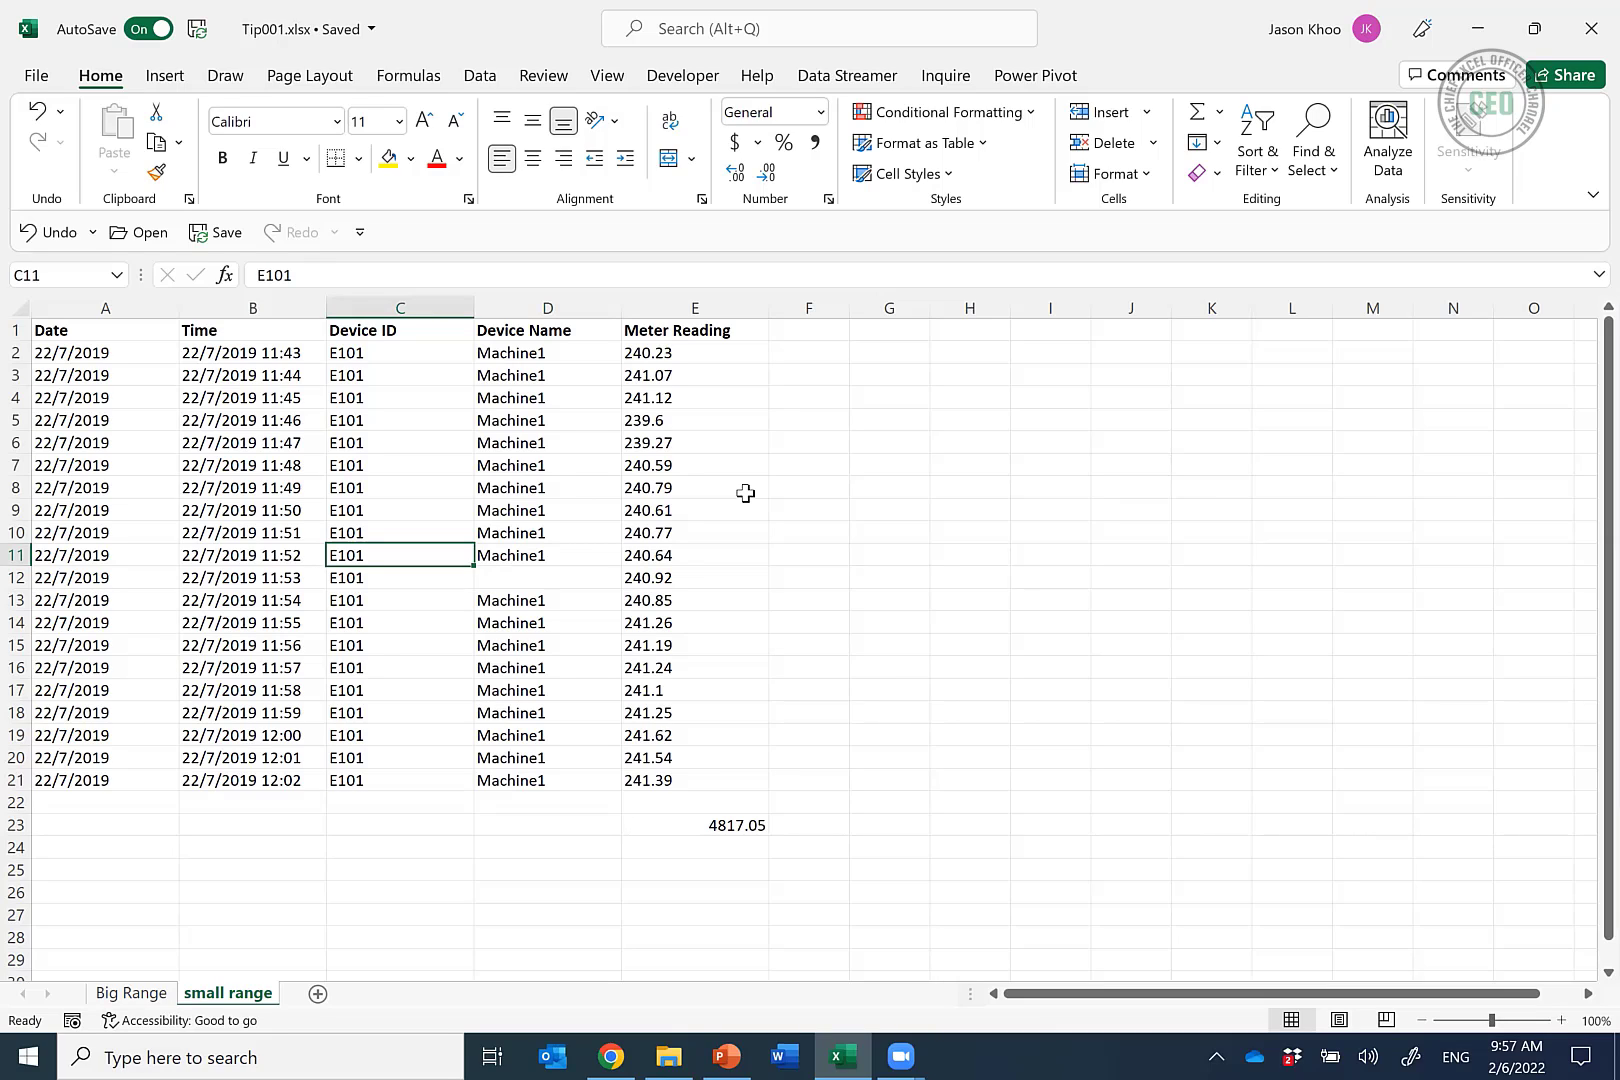
pyautogui.hotkey('ctrl', 'Down')
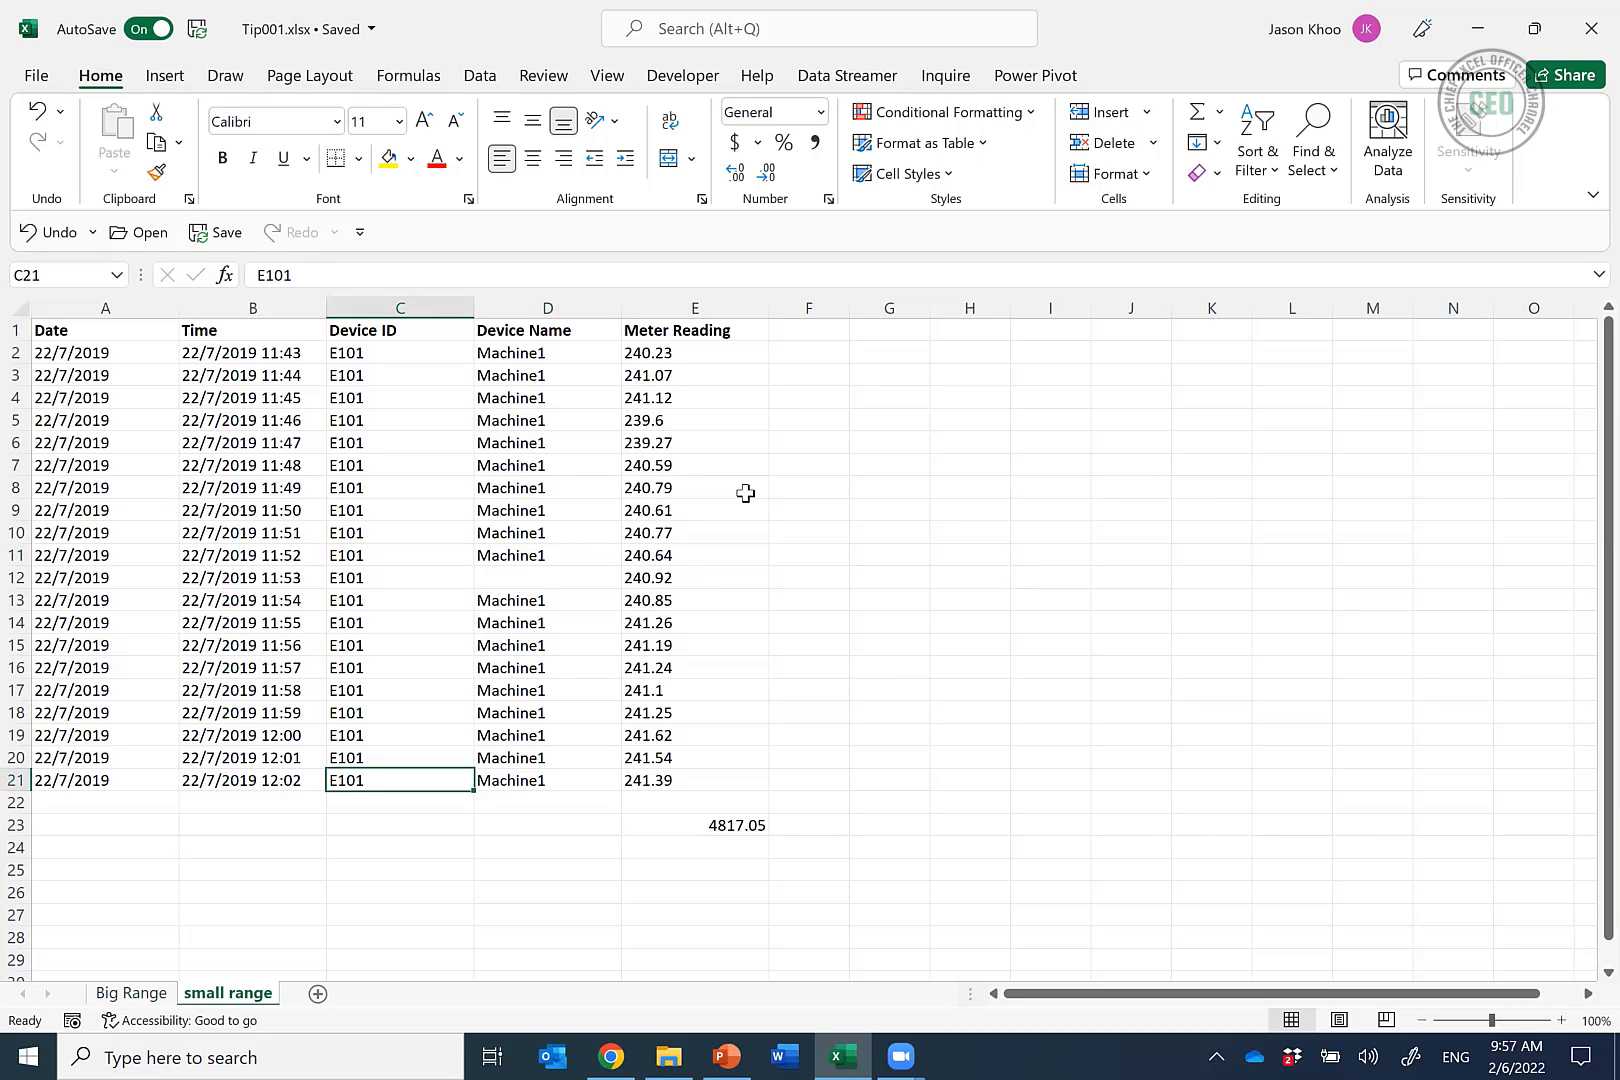
pyautogui.press('Up')
pyautogui.press('Up')
pyautogui.press('Up')
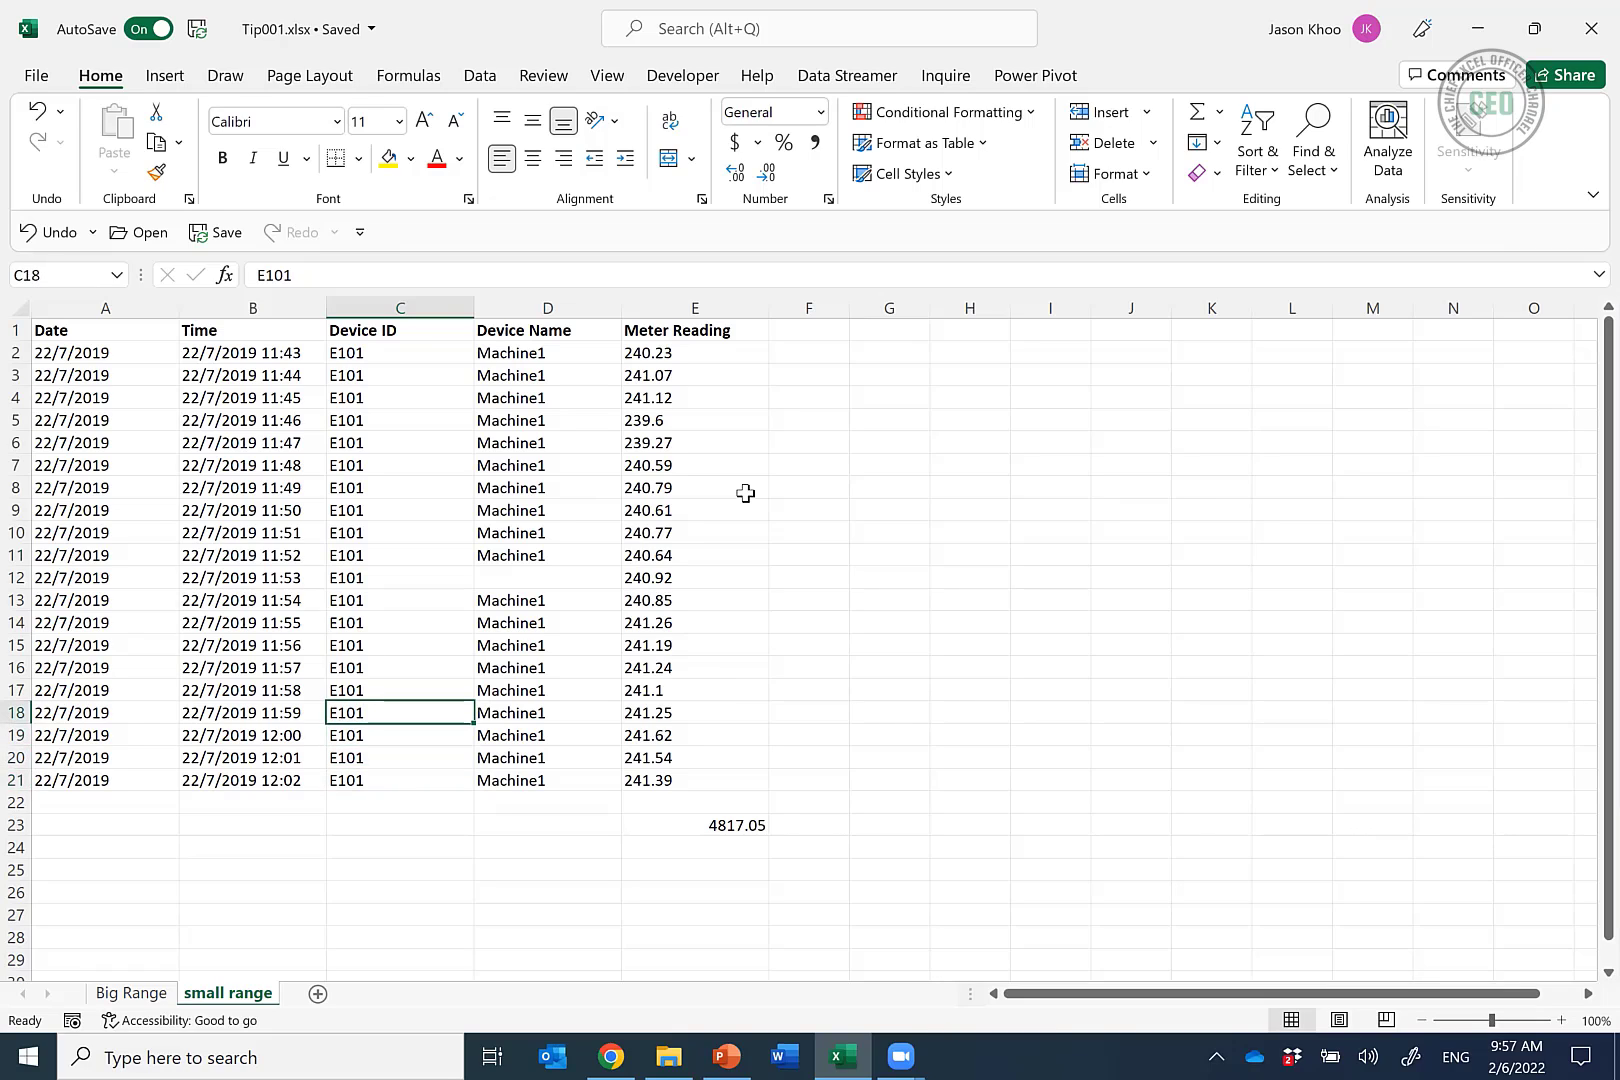
# Undo the clearing of the device name in D12 and select cell B7
pyautogui.hotkey('ctrl', 'z')
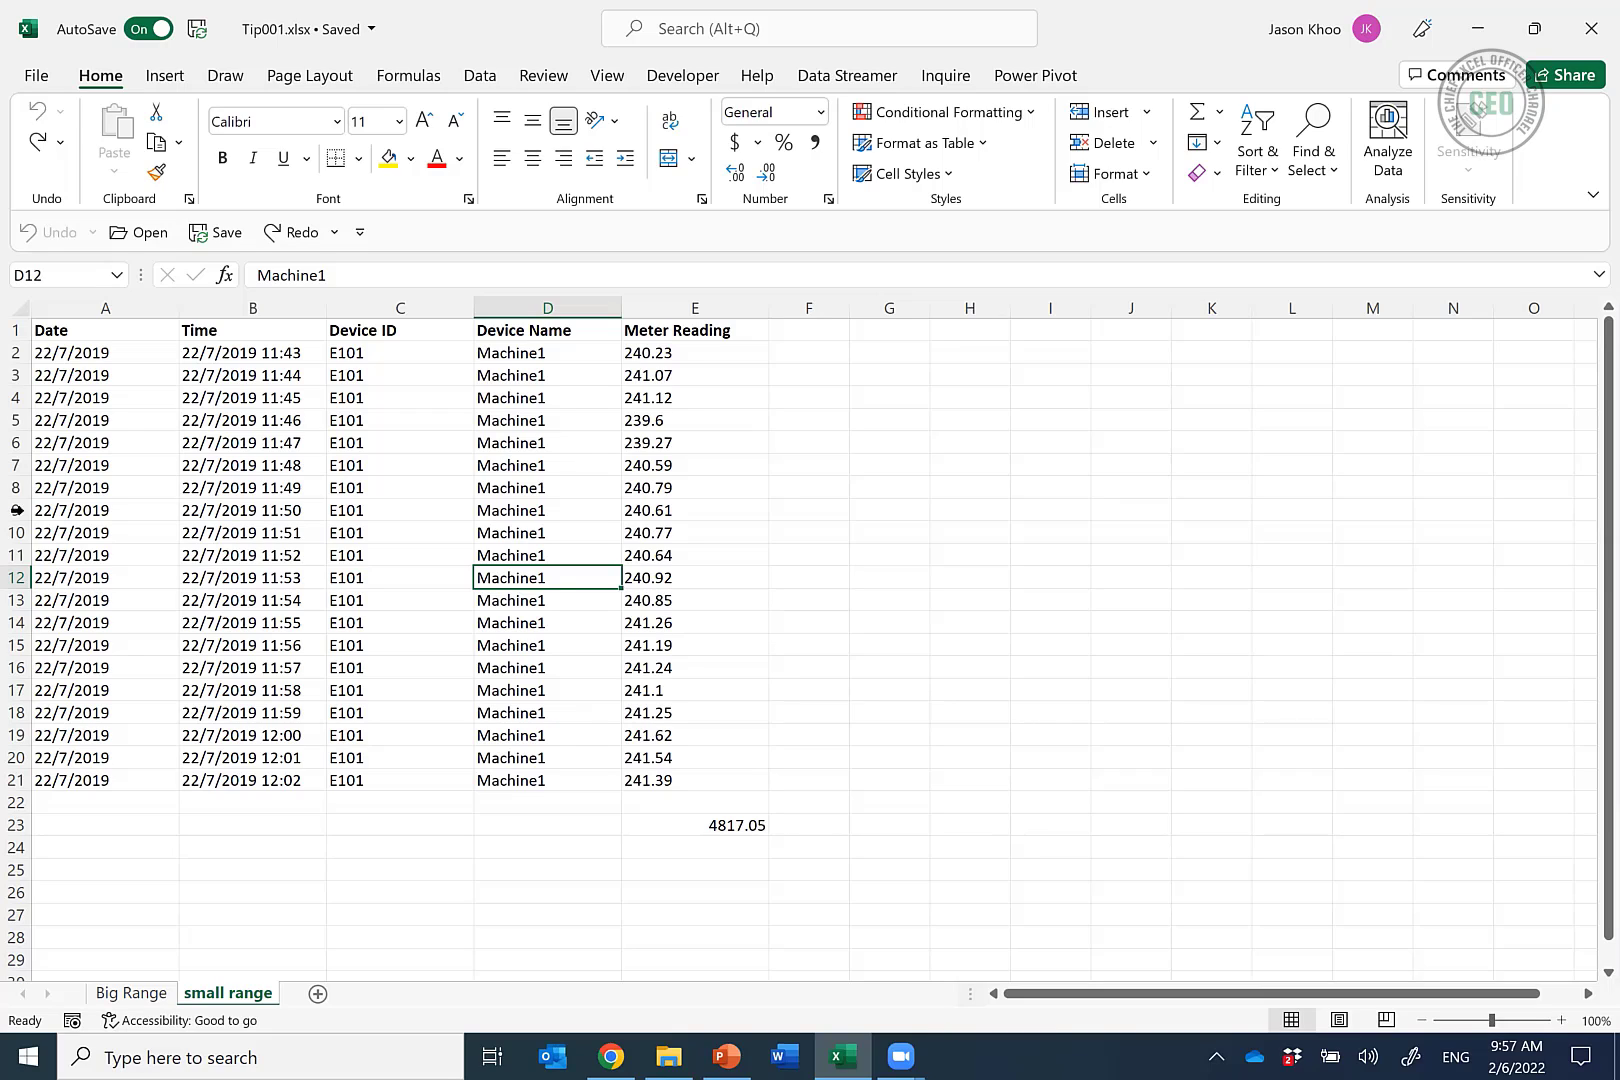
pyautogui.click(282, 465)
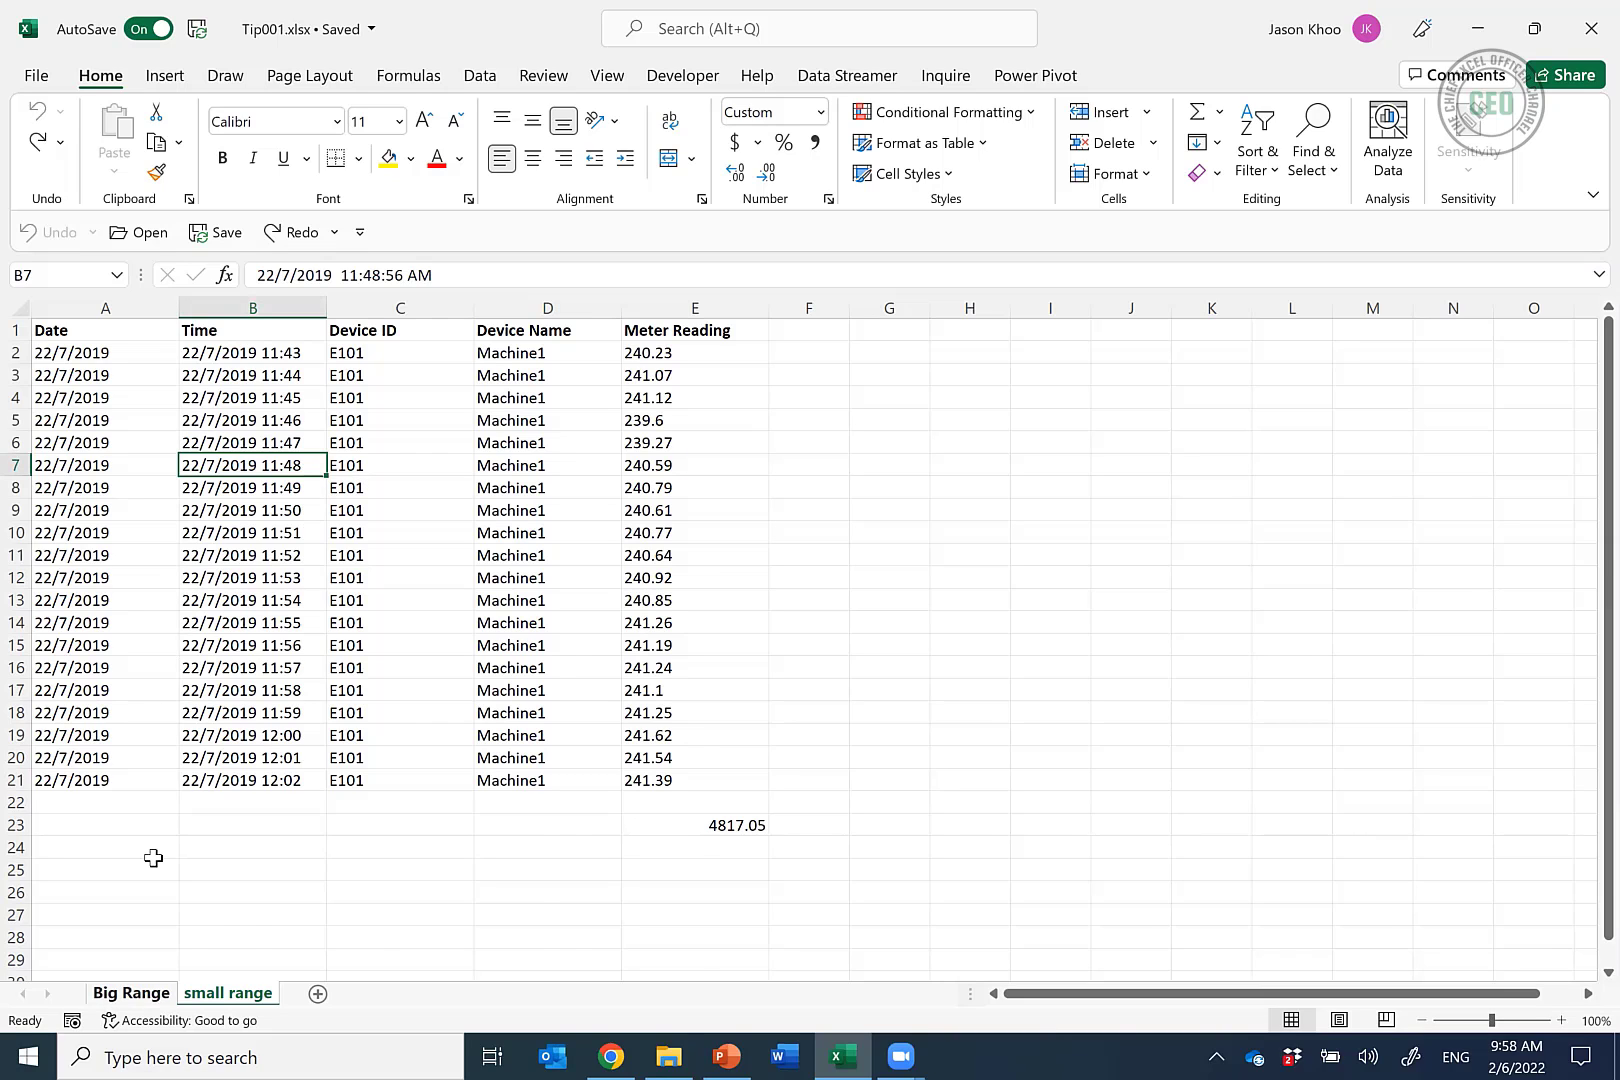
# On the Big Range sheet, browse up through the records, select B344 and jump to the top of the Time column
pyautogui.hotkey('ctrl', 'pageup')
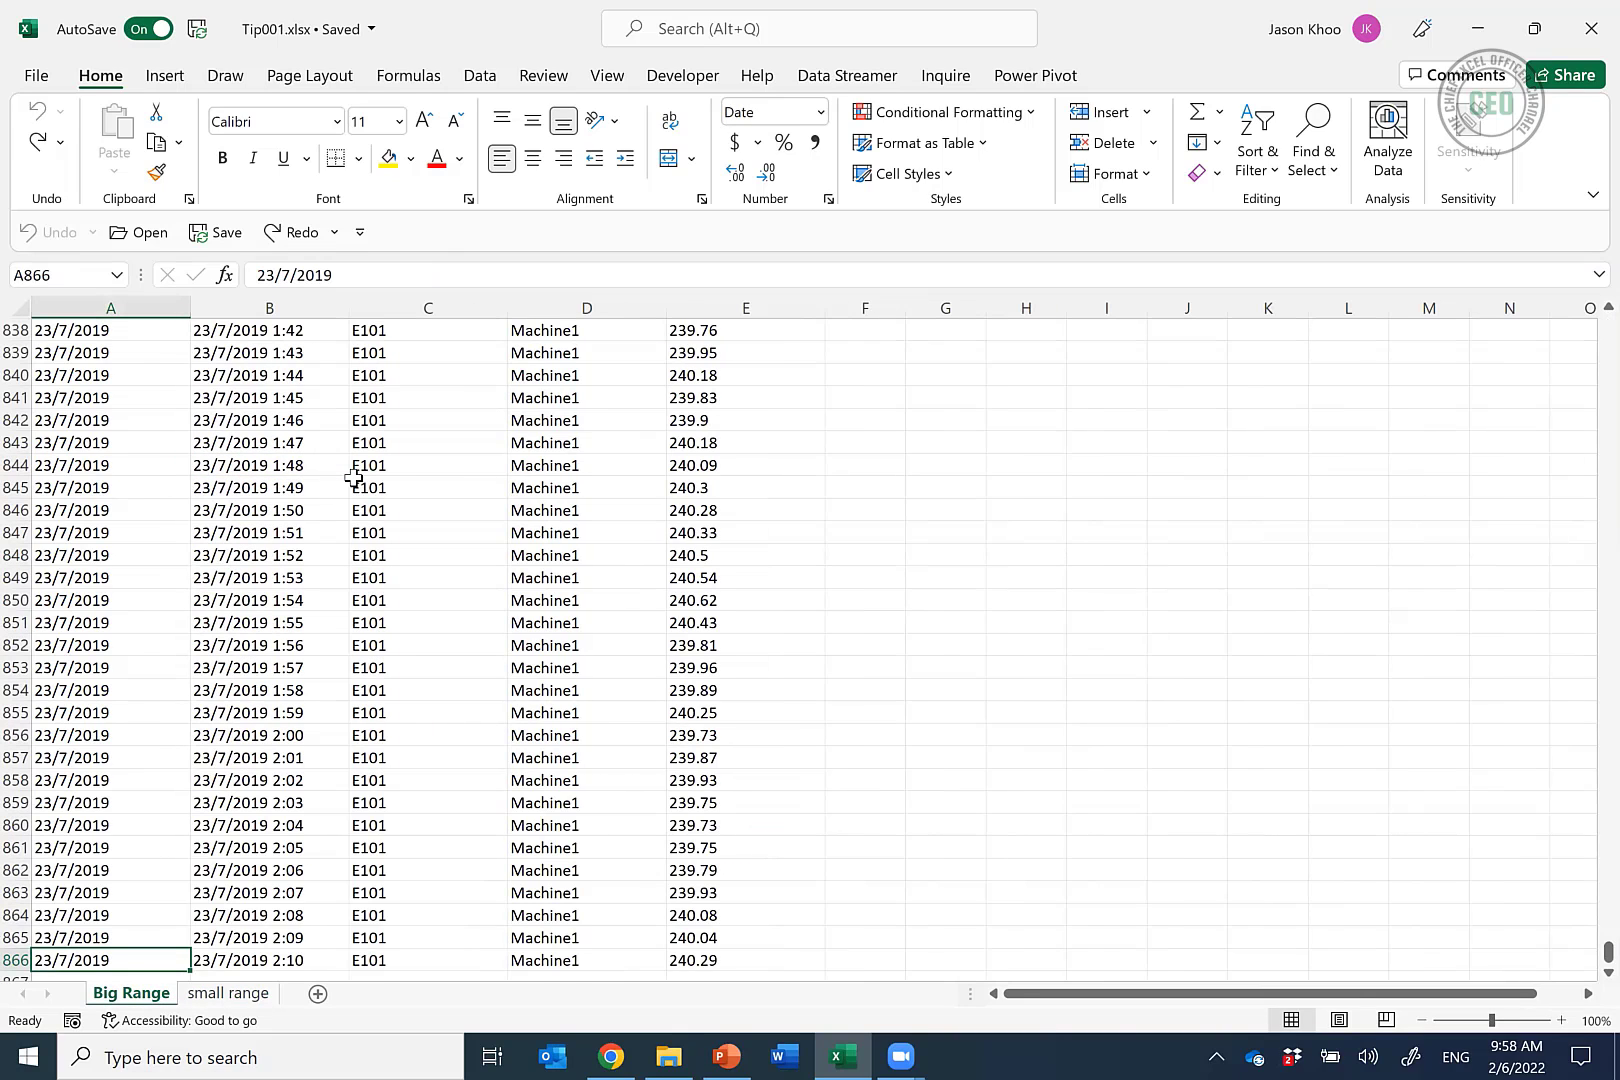
pyautogui.scroll(20, 354, 477)
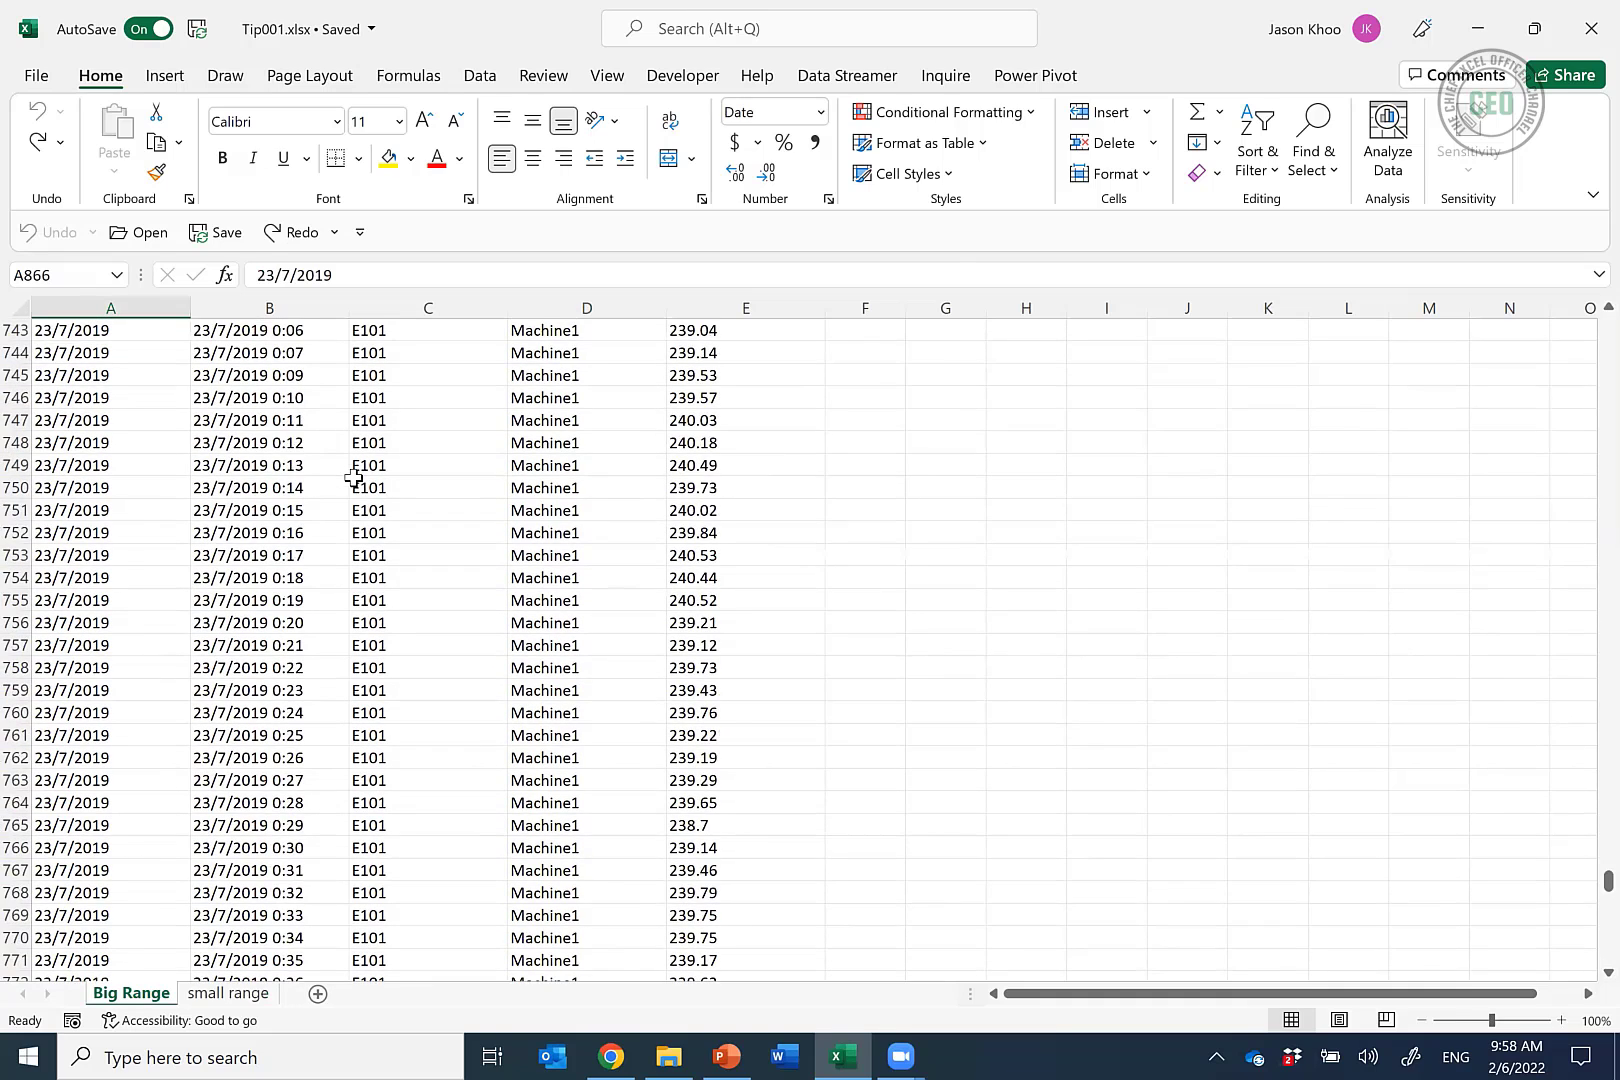
pyautogui.scroll(20, 354, 477)
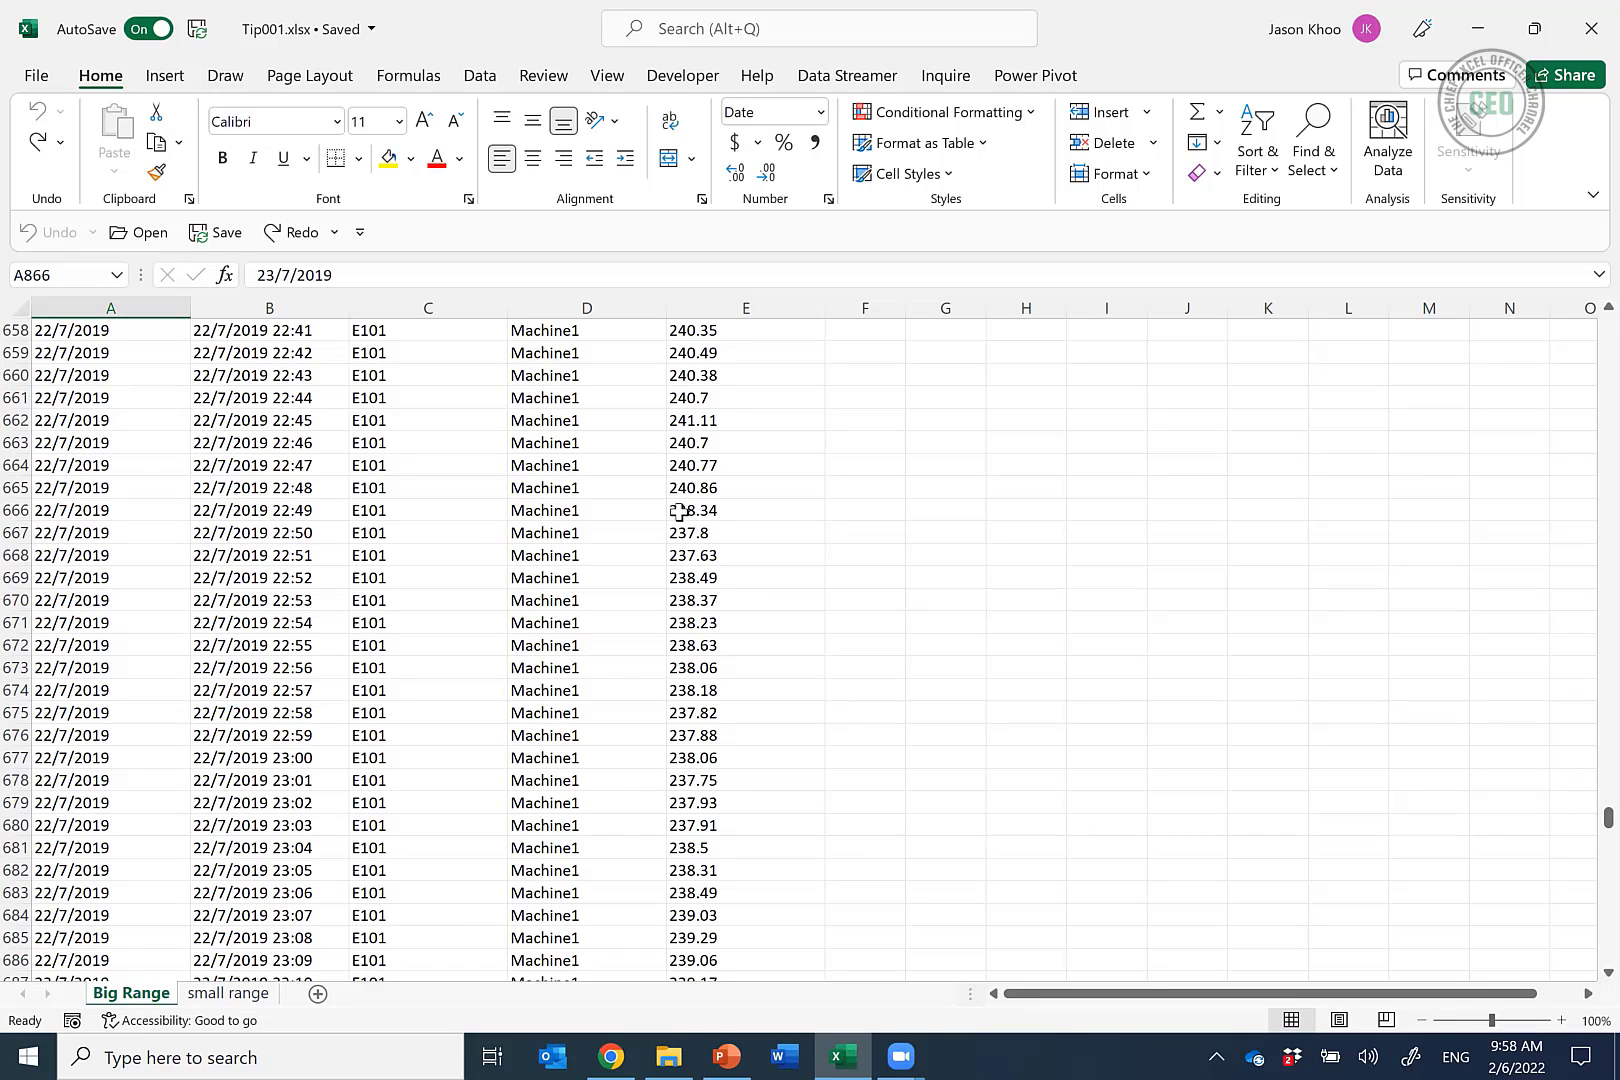
pyautogui.scroll(1, 1588, 828)
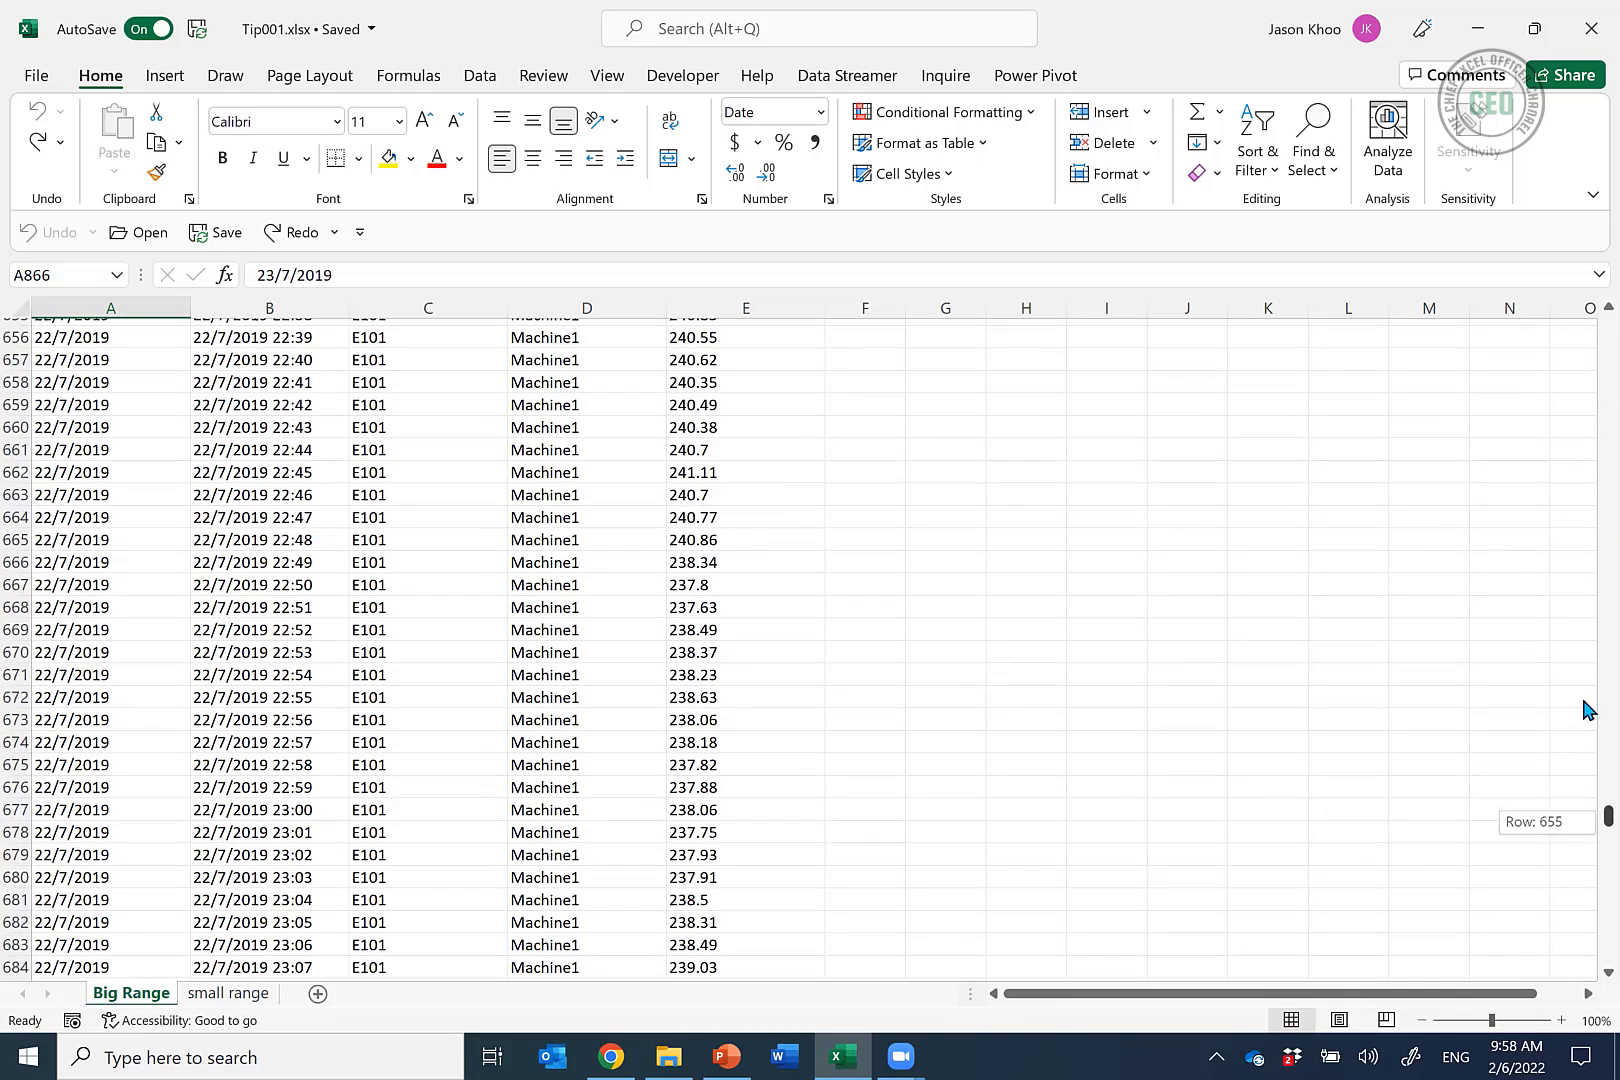
pyautogui.scroll(20, 587, 578)
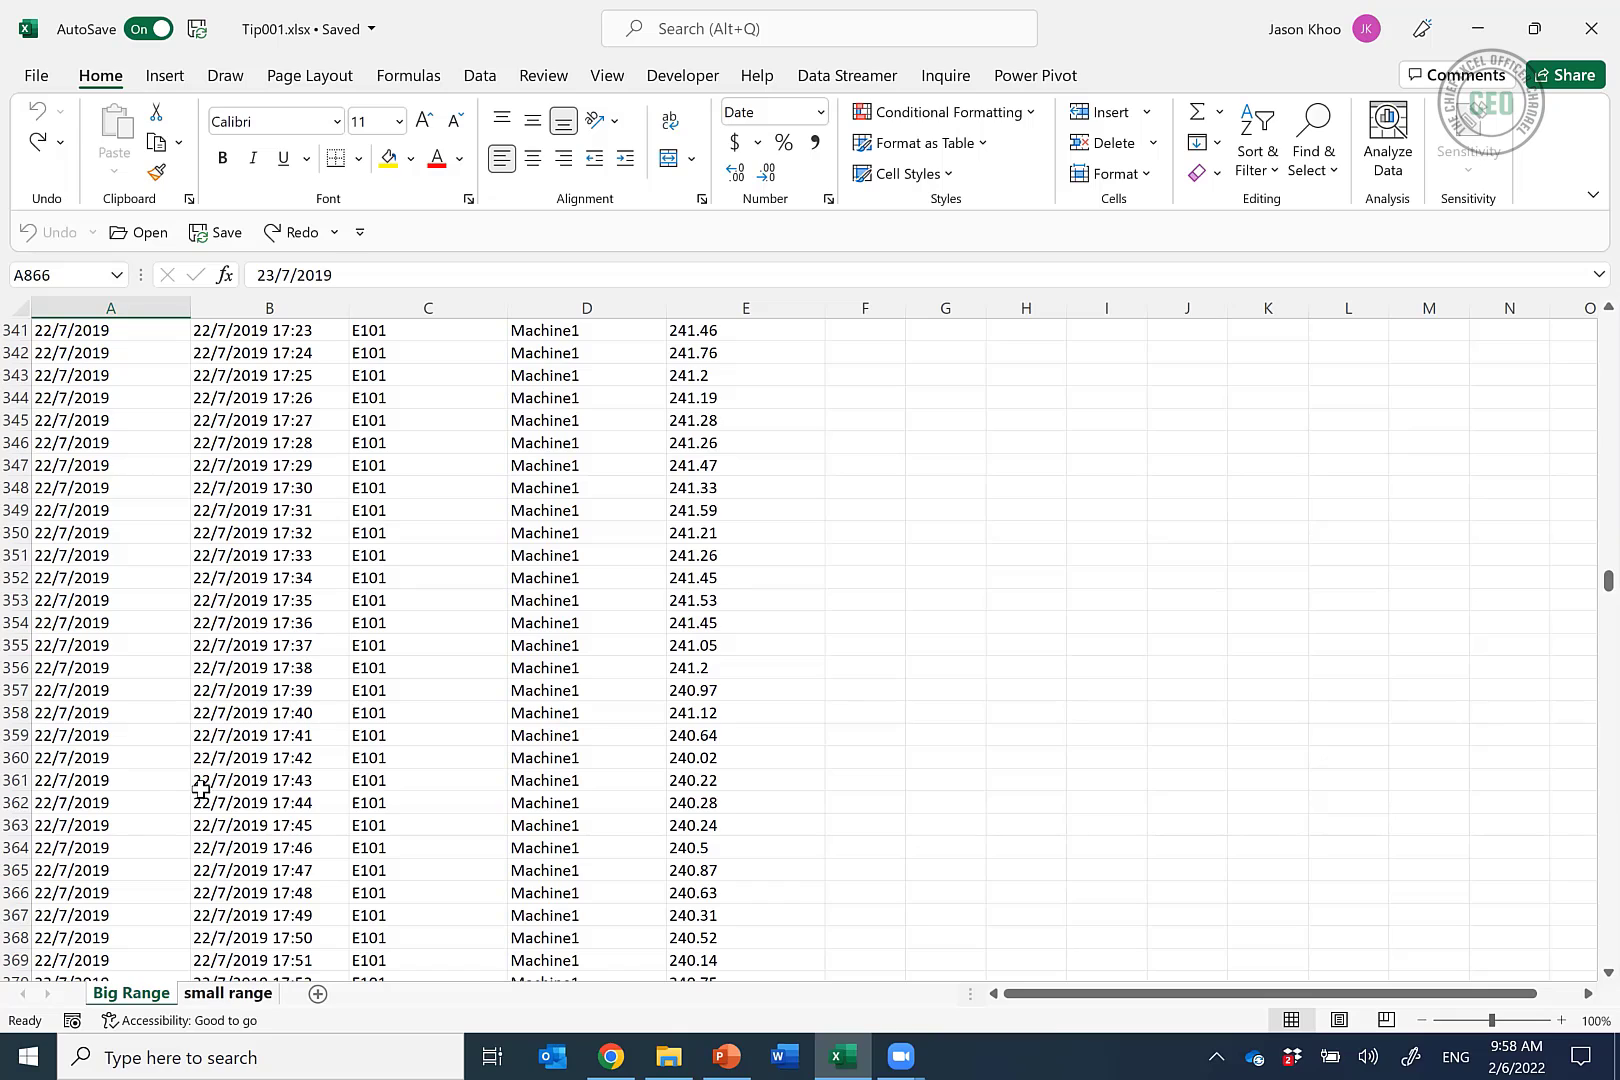
pyautogui.click(300, 398)
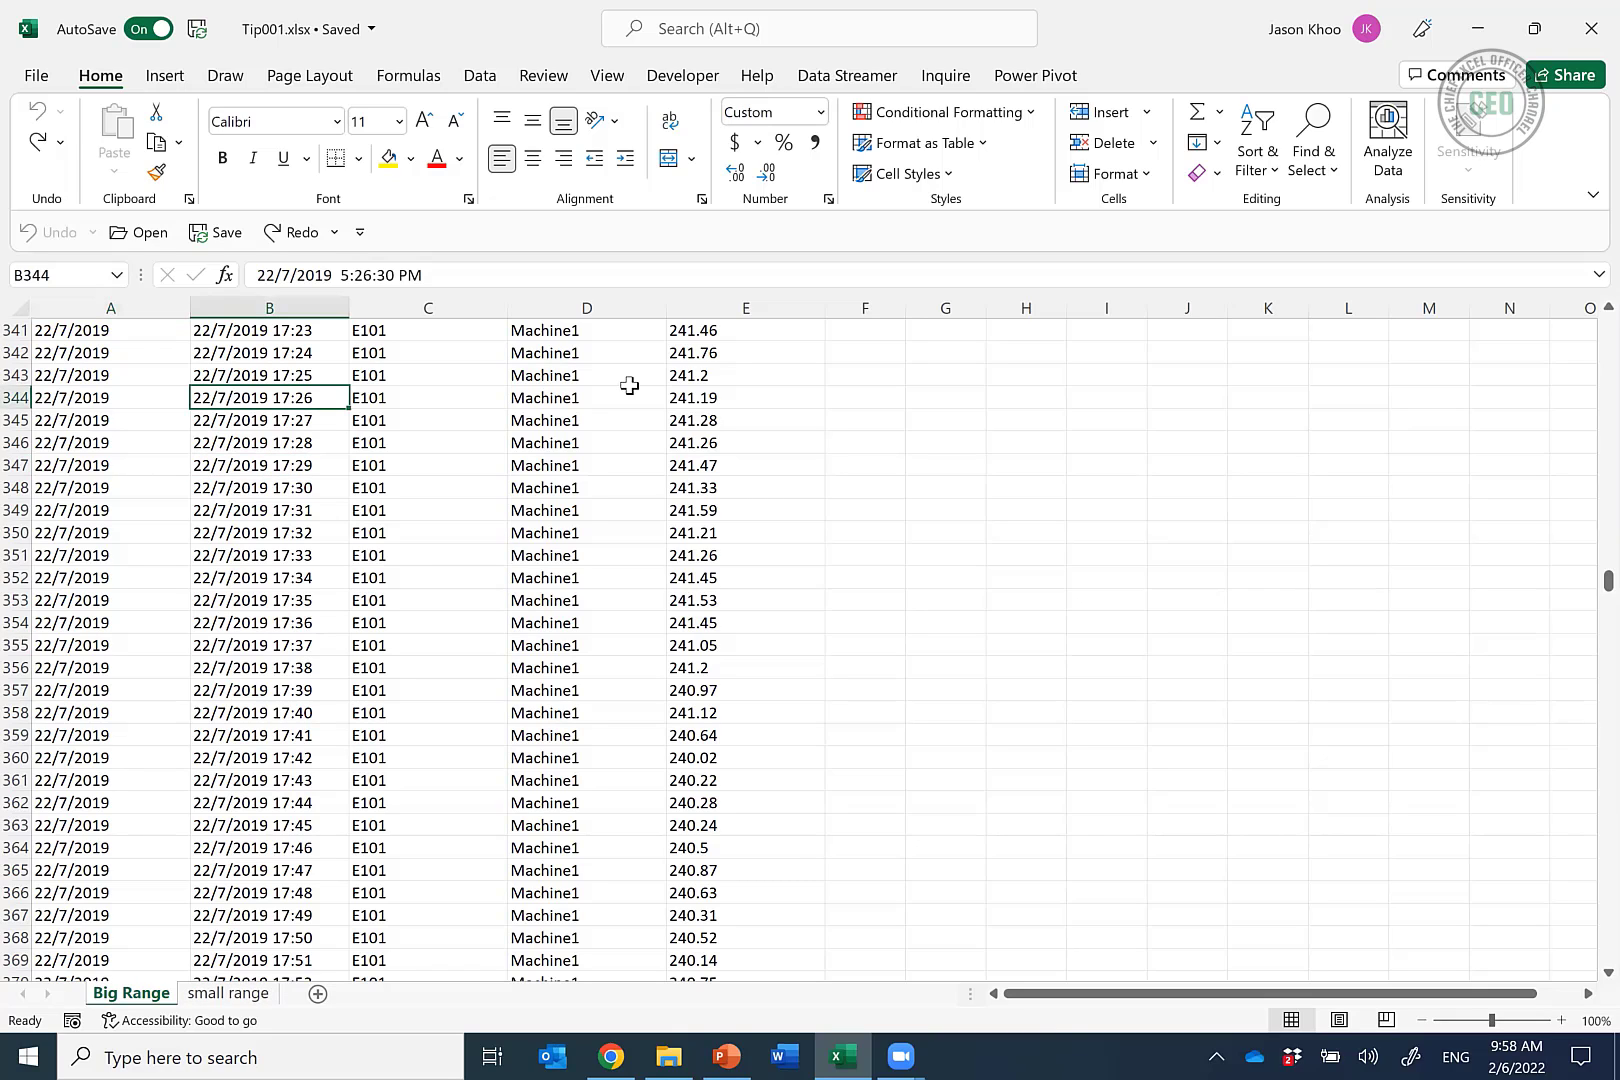
pyautogui.hotkey('ctrl', 'Up')
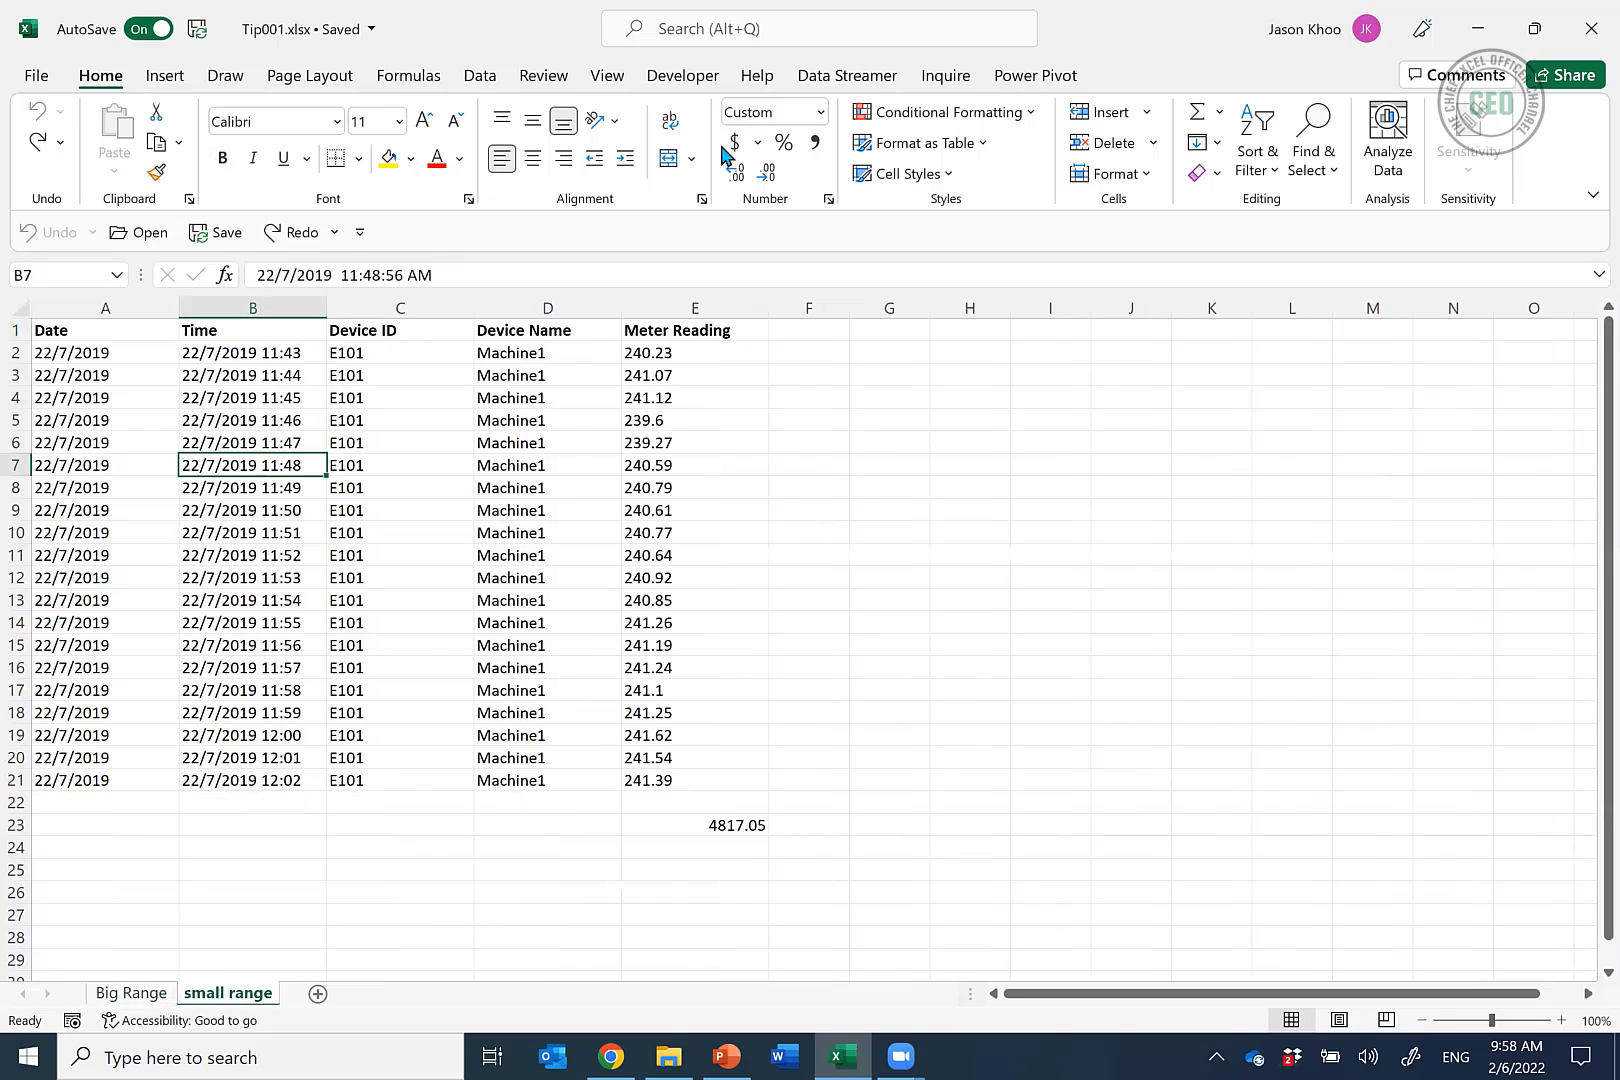
# Starting from A2 on the small range sheet, extend the selection one cell at a time down the Date column to A16
pyautogui.hotkey('ctrl', 'Home')
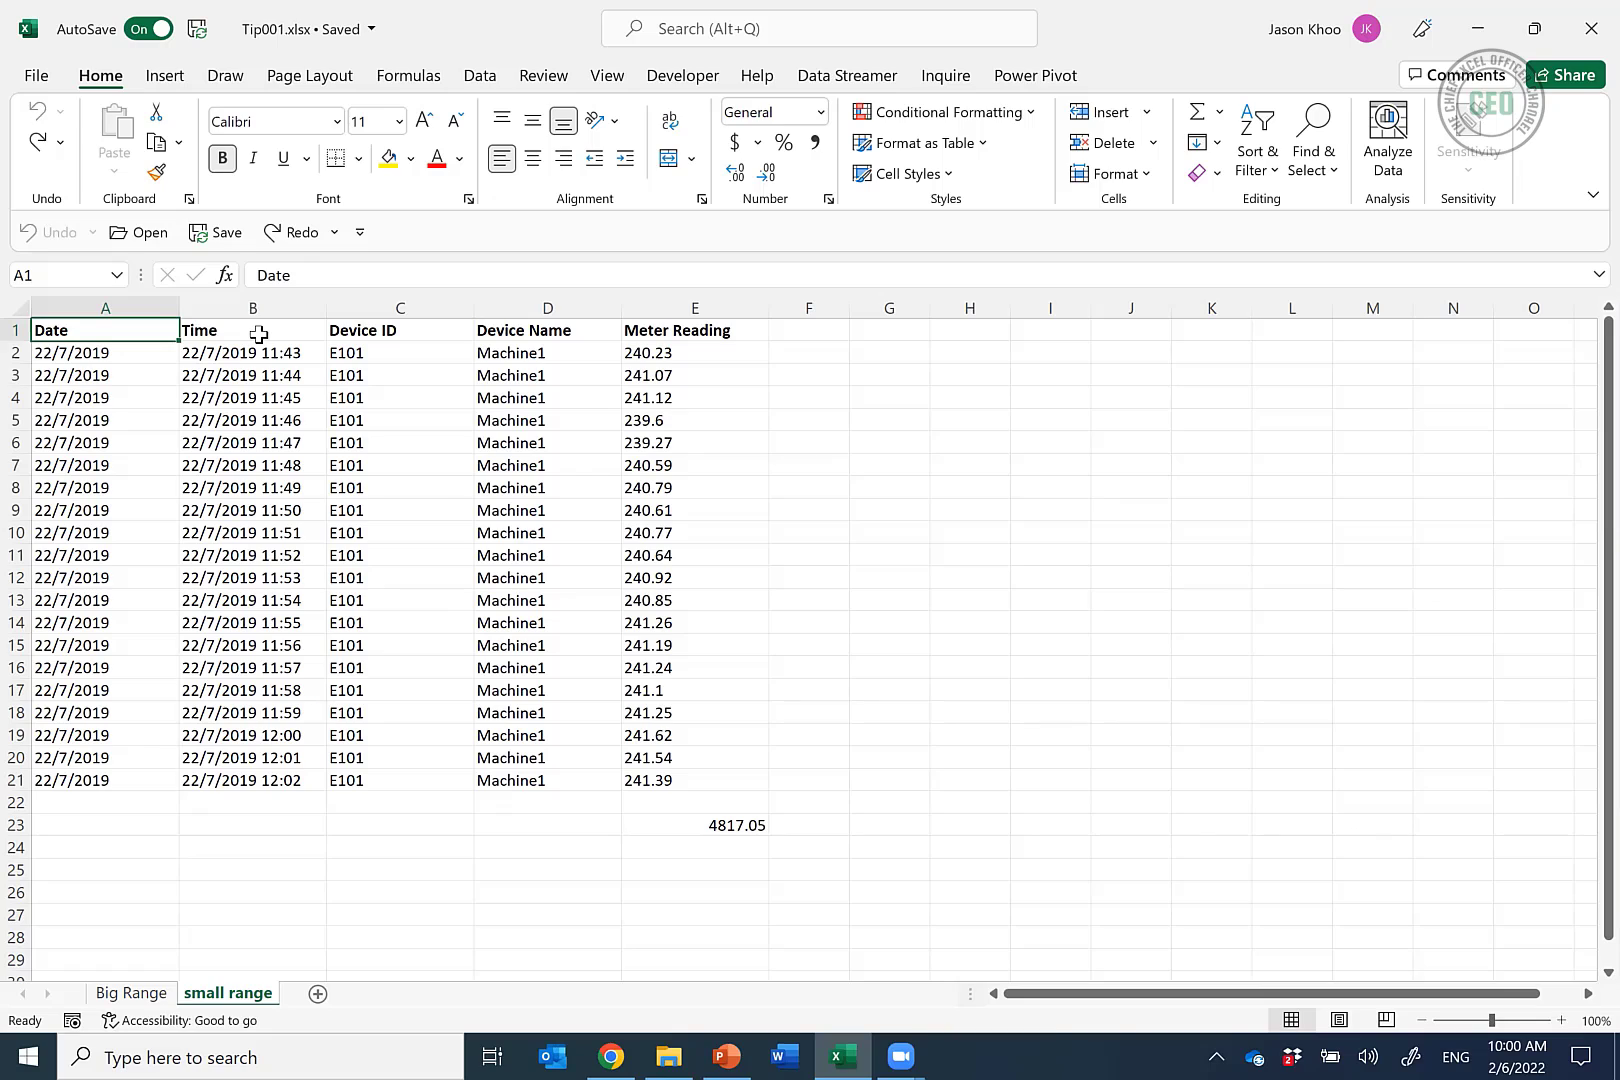
pyautogui.press('Down')
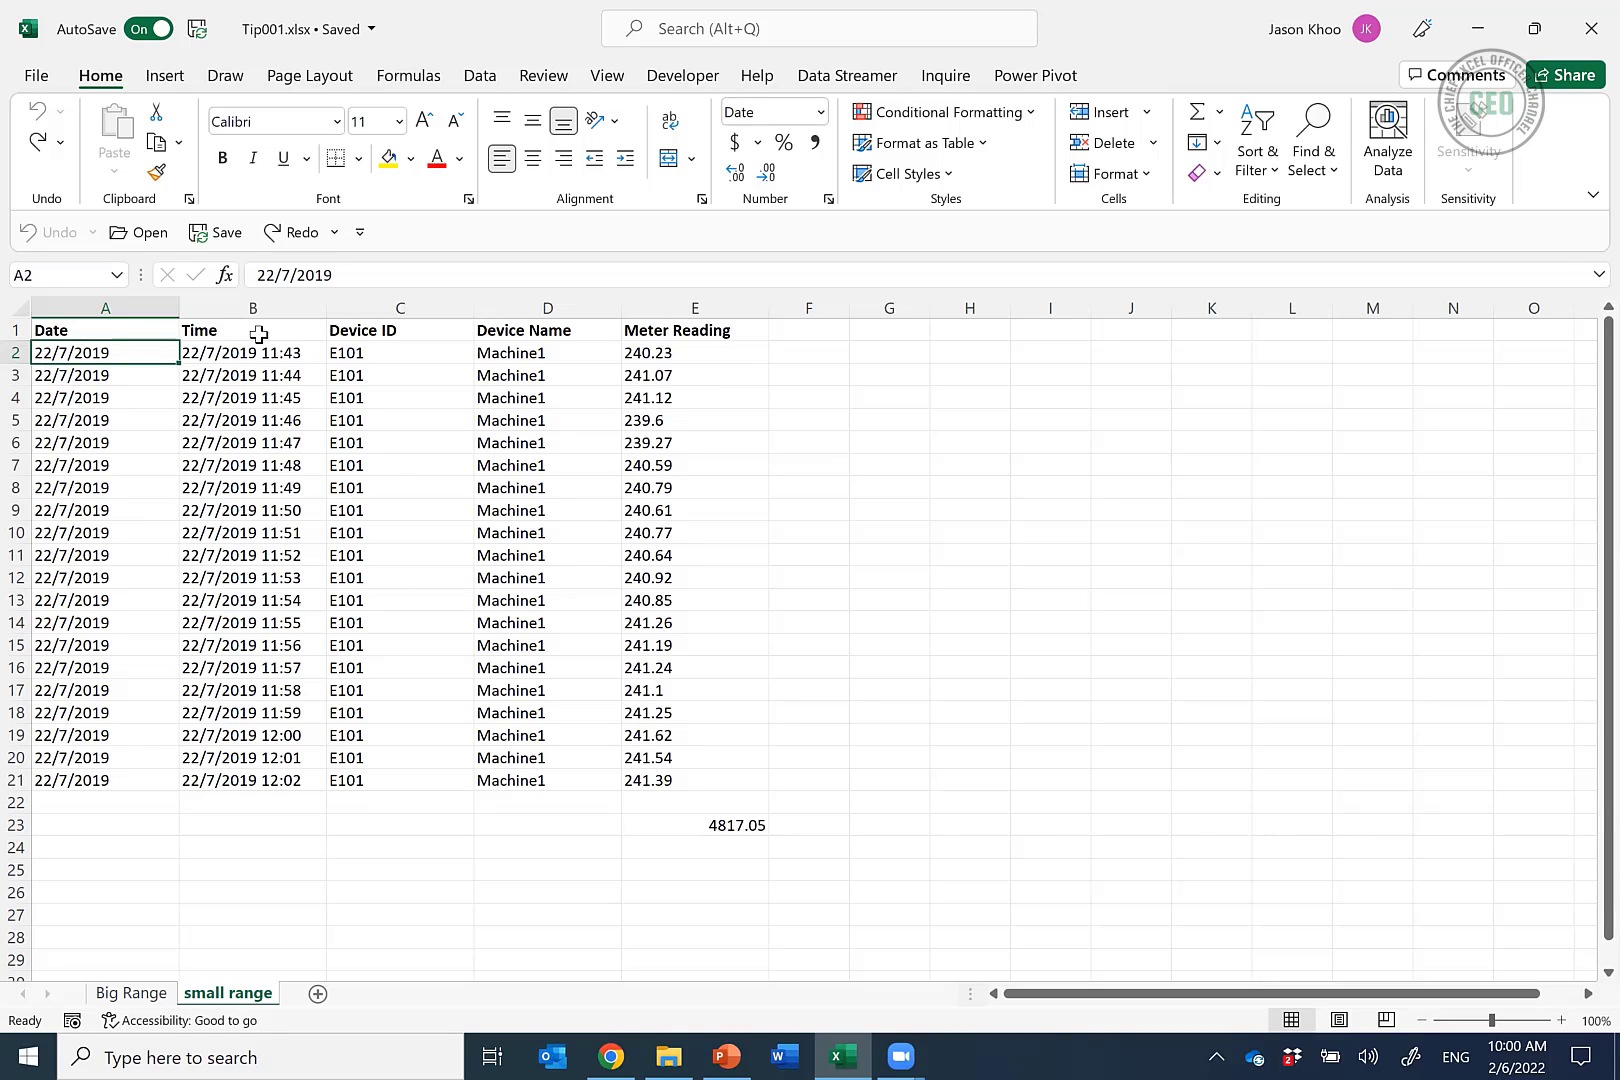
pyautogui.hotkey('shift', 'Down')
pyautogui.hotkey('shift', 'Down')
pyautogui.hotkey('shift', 'Down')
pyautogui.hotkey('shift', 'Down')
pyautogui.hotkey('shift', 'Down')
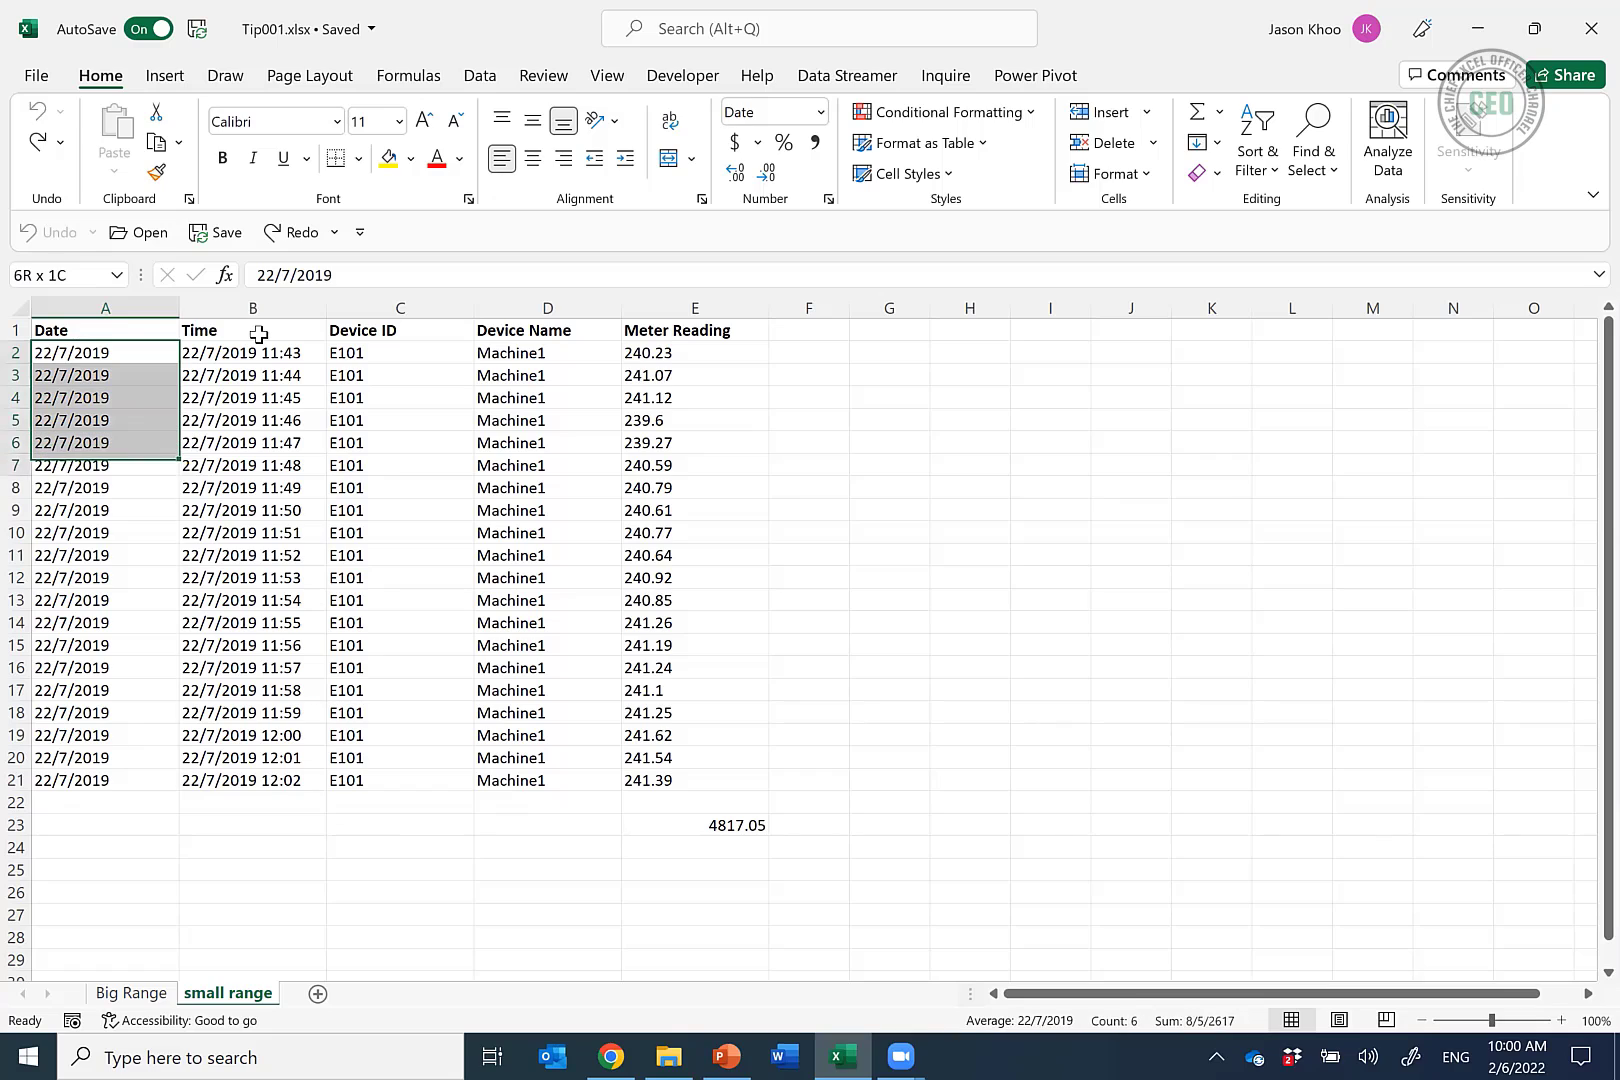
pyautogui.hotkey('shift', 'Down')
pyautogui.hotkey('shift', 'Down')
pyautogui.hotkey('shift', 'Down')
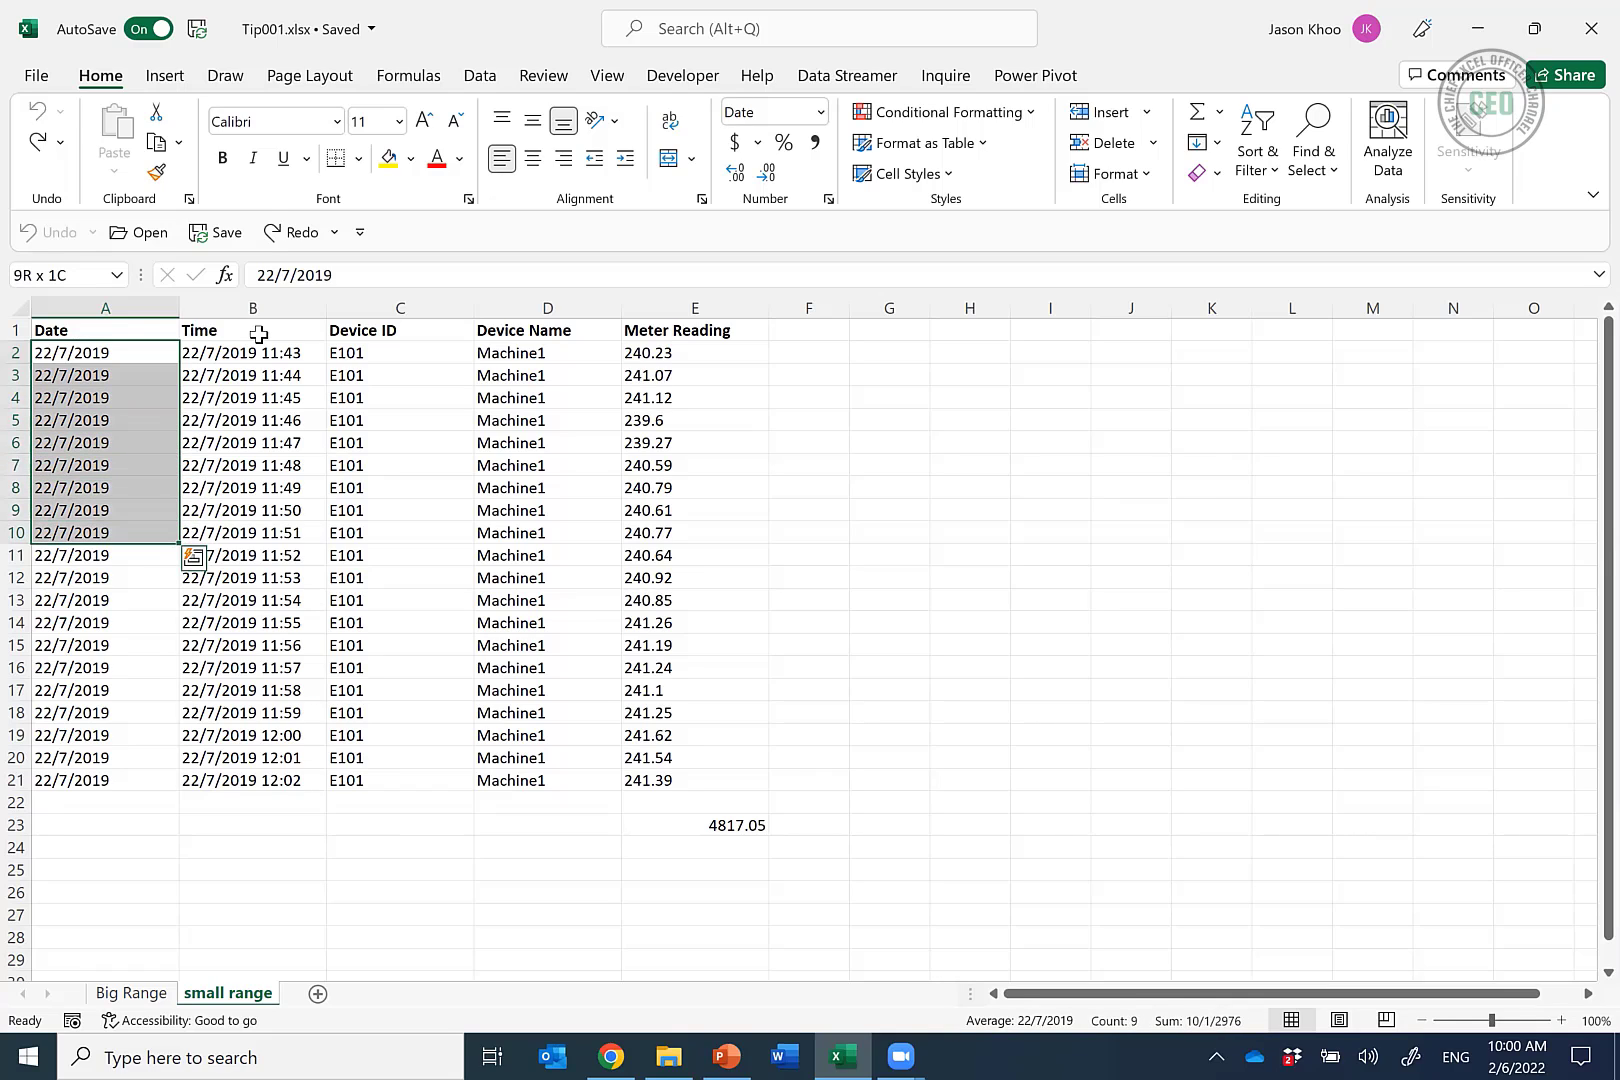
pyautogui.hotkey('shift', 'Down')
pyautogui.hotkey('shift', 'Down')
pyautogui.hotkey('shift', 'Down')
pyautogui.hotkey('shift', 'Down')
pyautogui.hotkey('shift', 'Down')
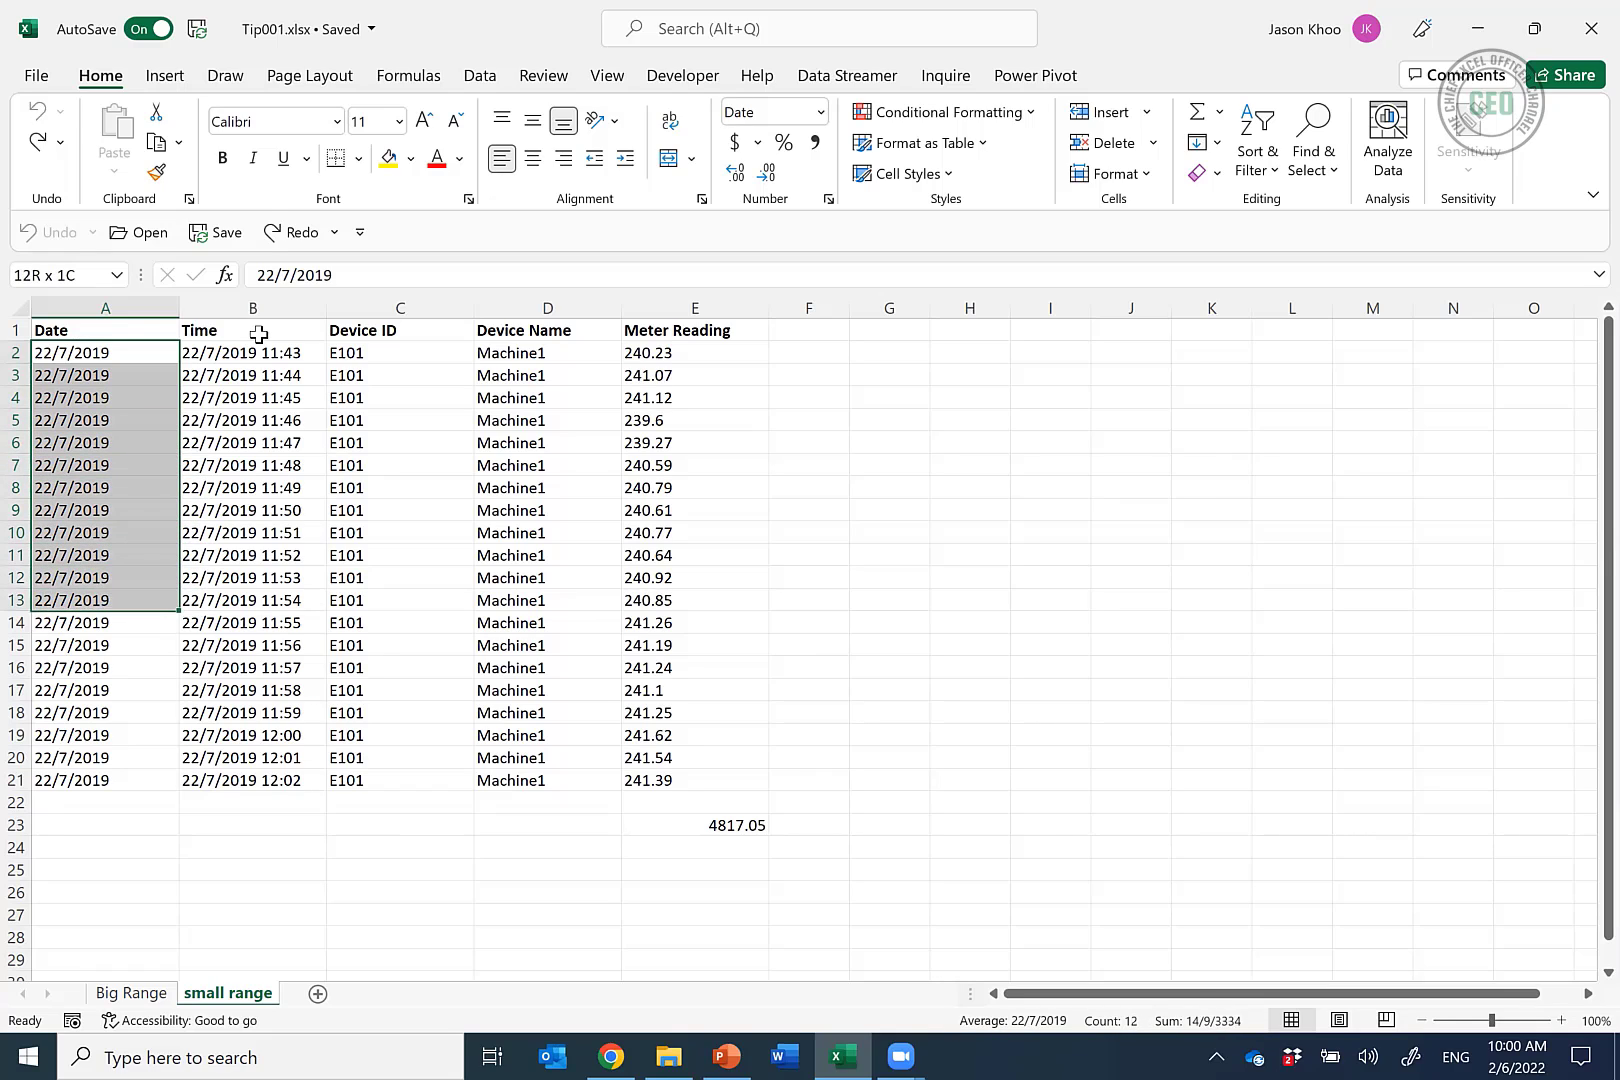
pyautogui.hotkey('shift', 'Down')
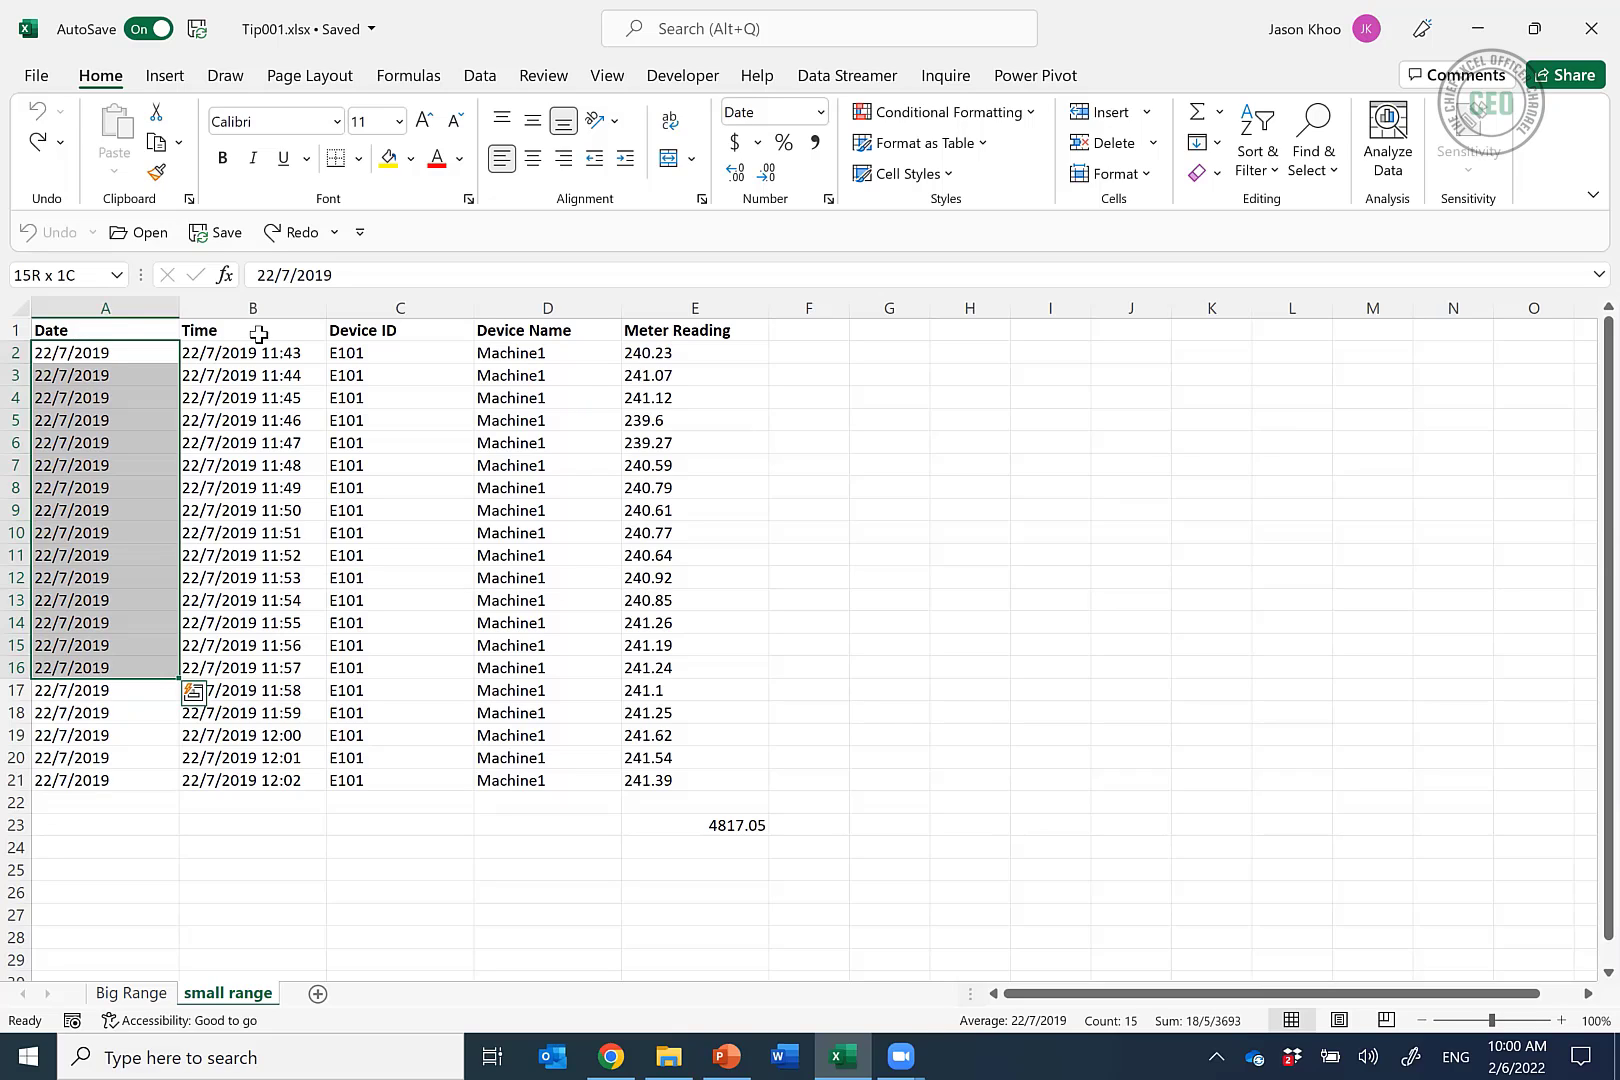
# Restart from A2 and extend the selection in one jump to the last Date entry, A21
pyautogui.press('Up')
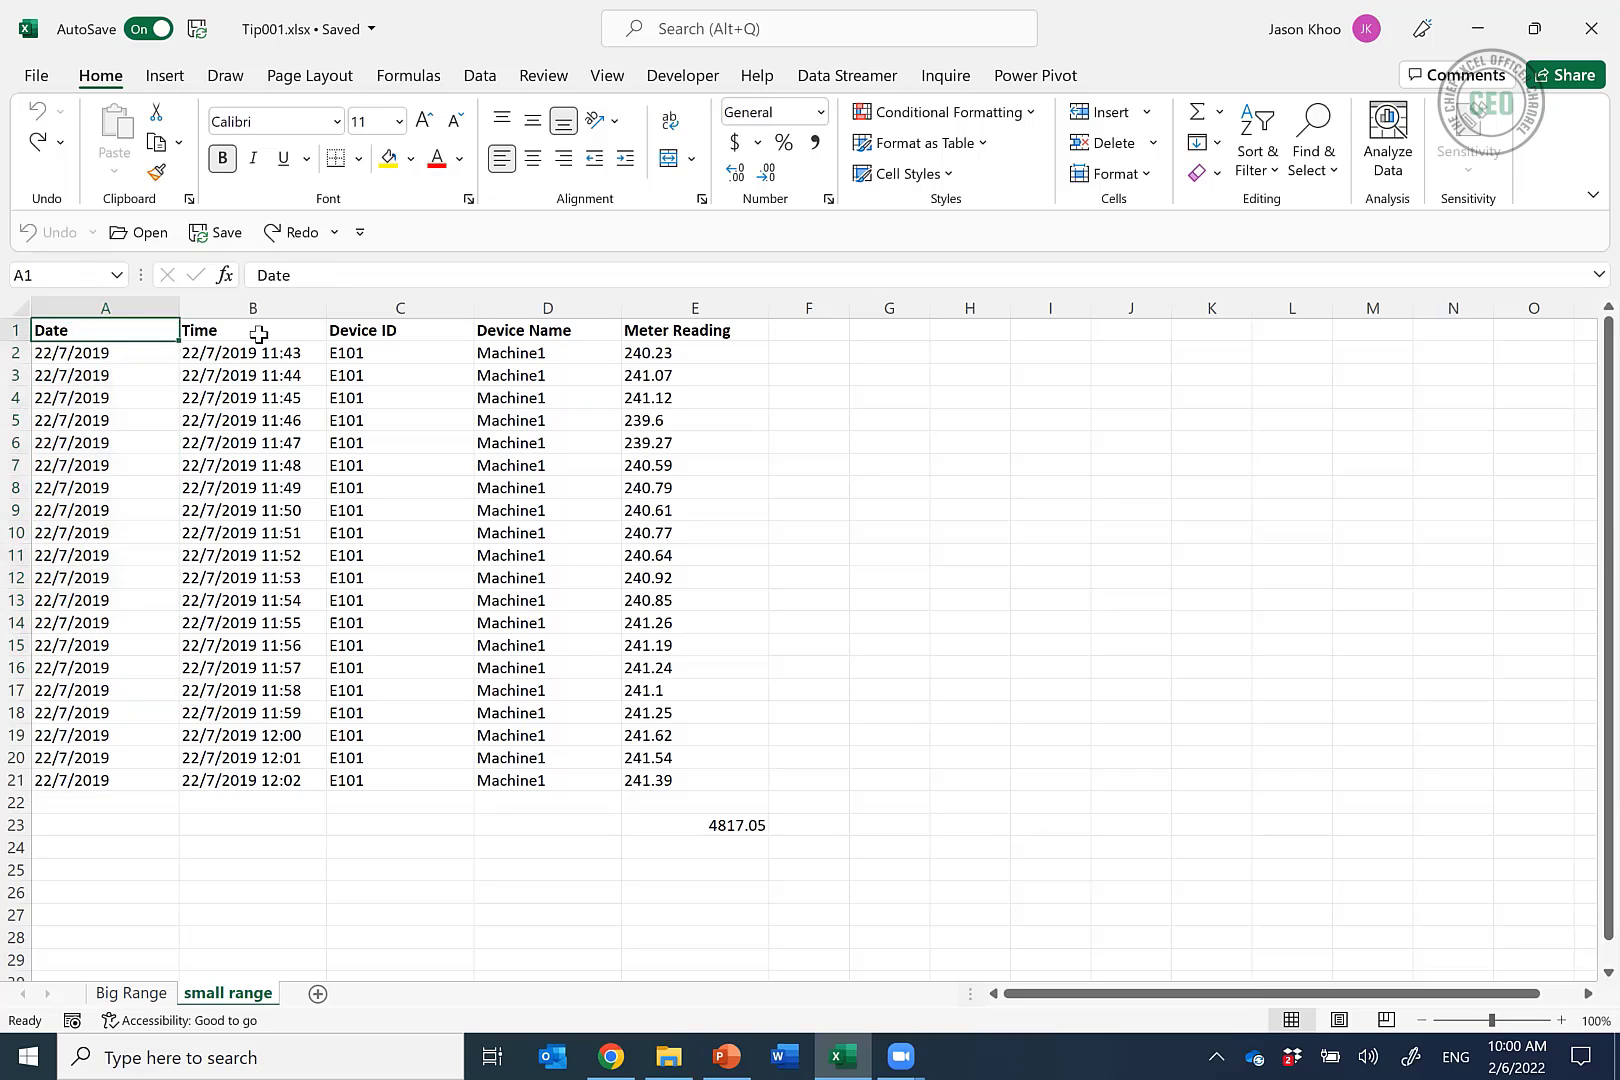
pyautogui.press('Down')
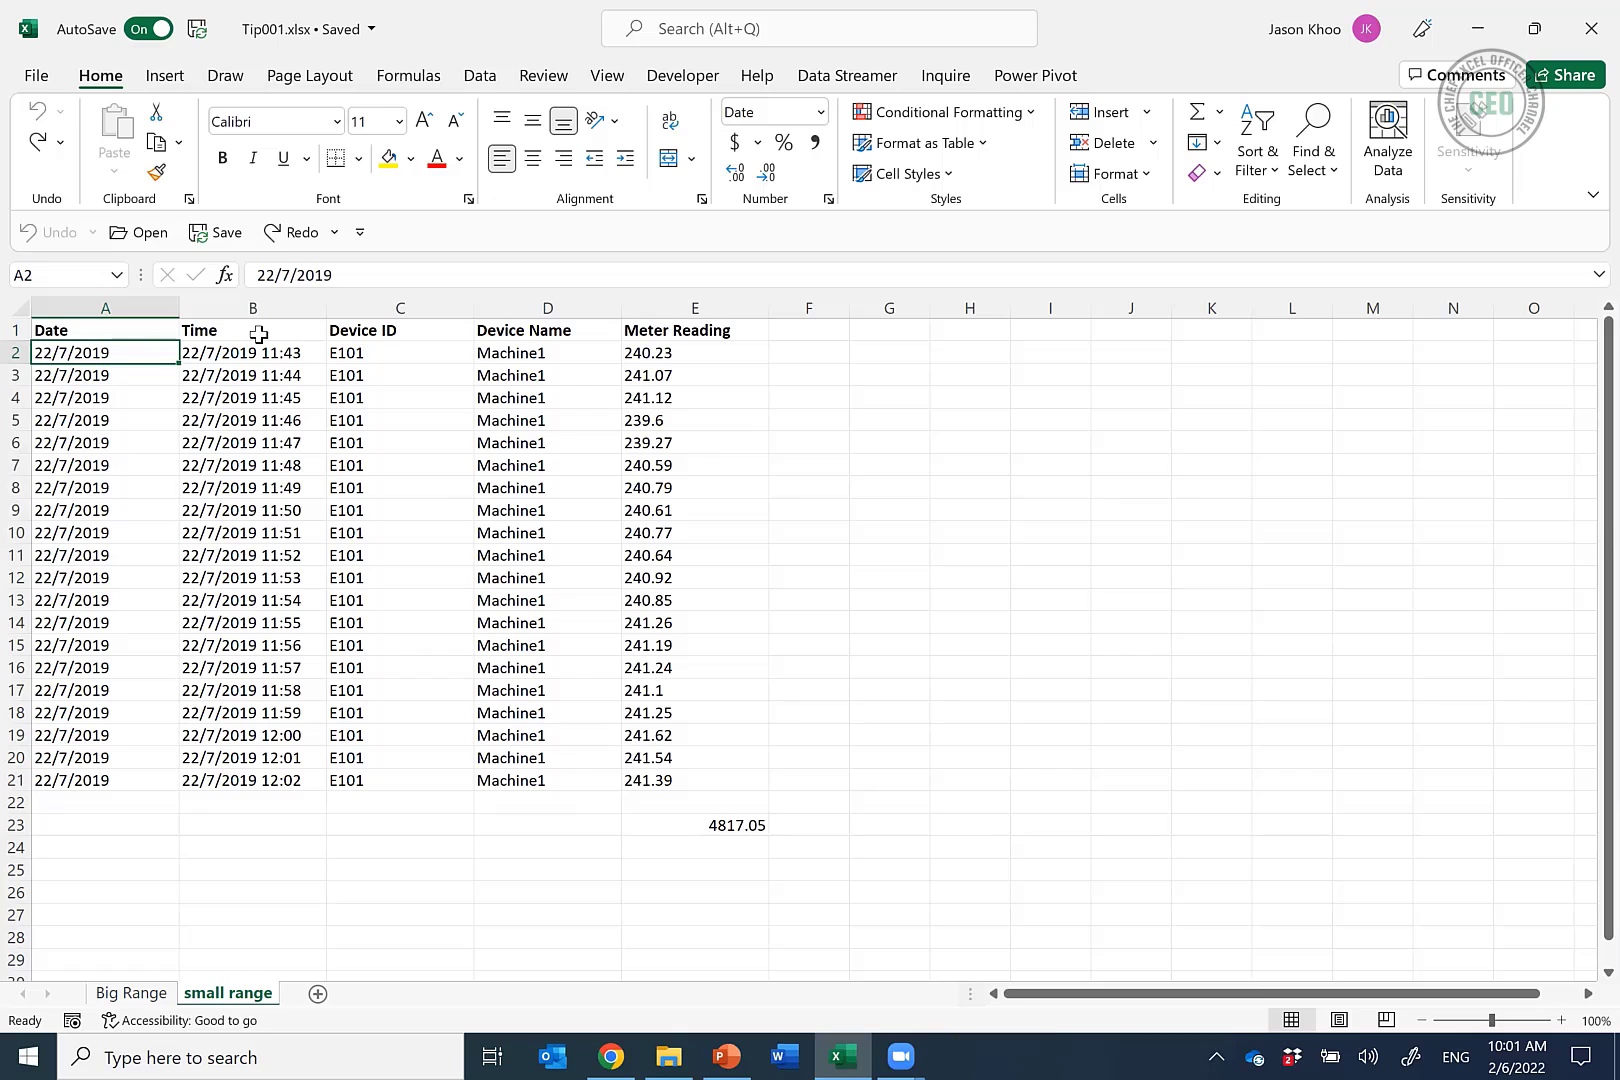
pyautogui.hotkey('ctrl', 'shift', 'Down')
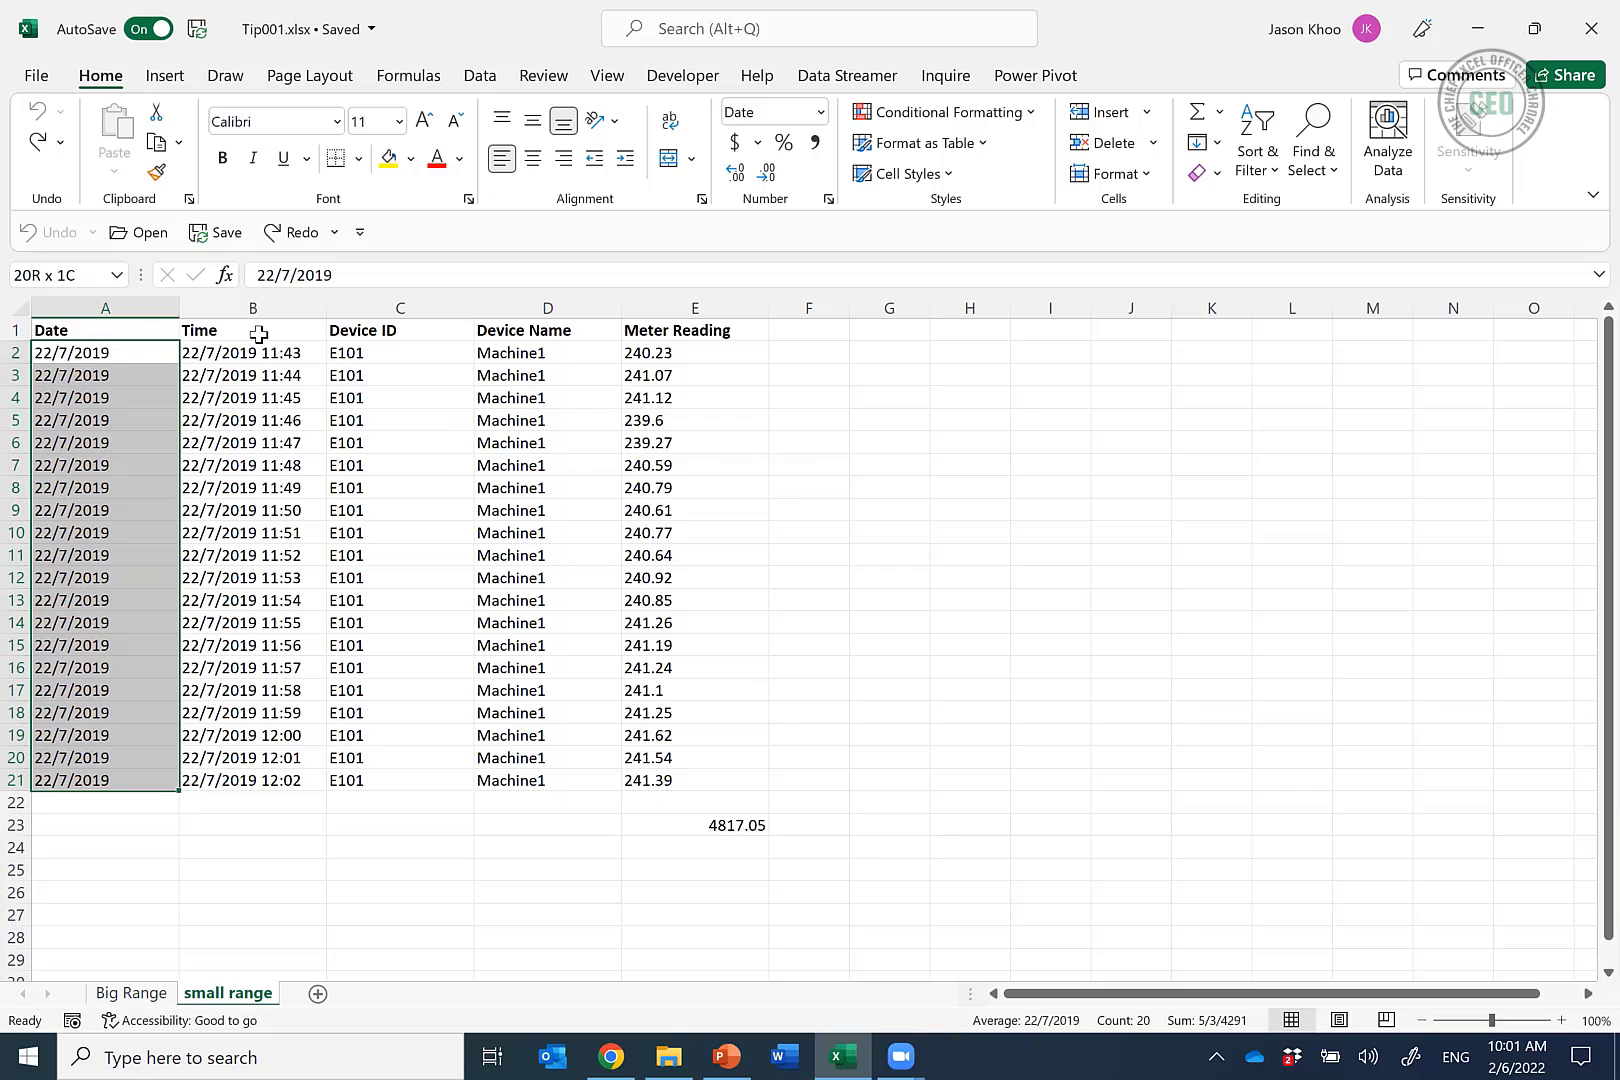
# Release the Date column selection and move the active cell to B3 in the Time column
pyautogui.press('Up')
pyautogui.press('Down')
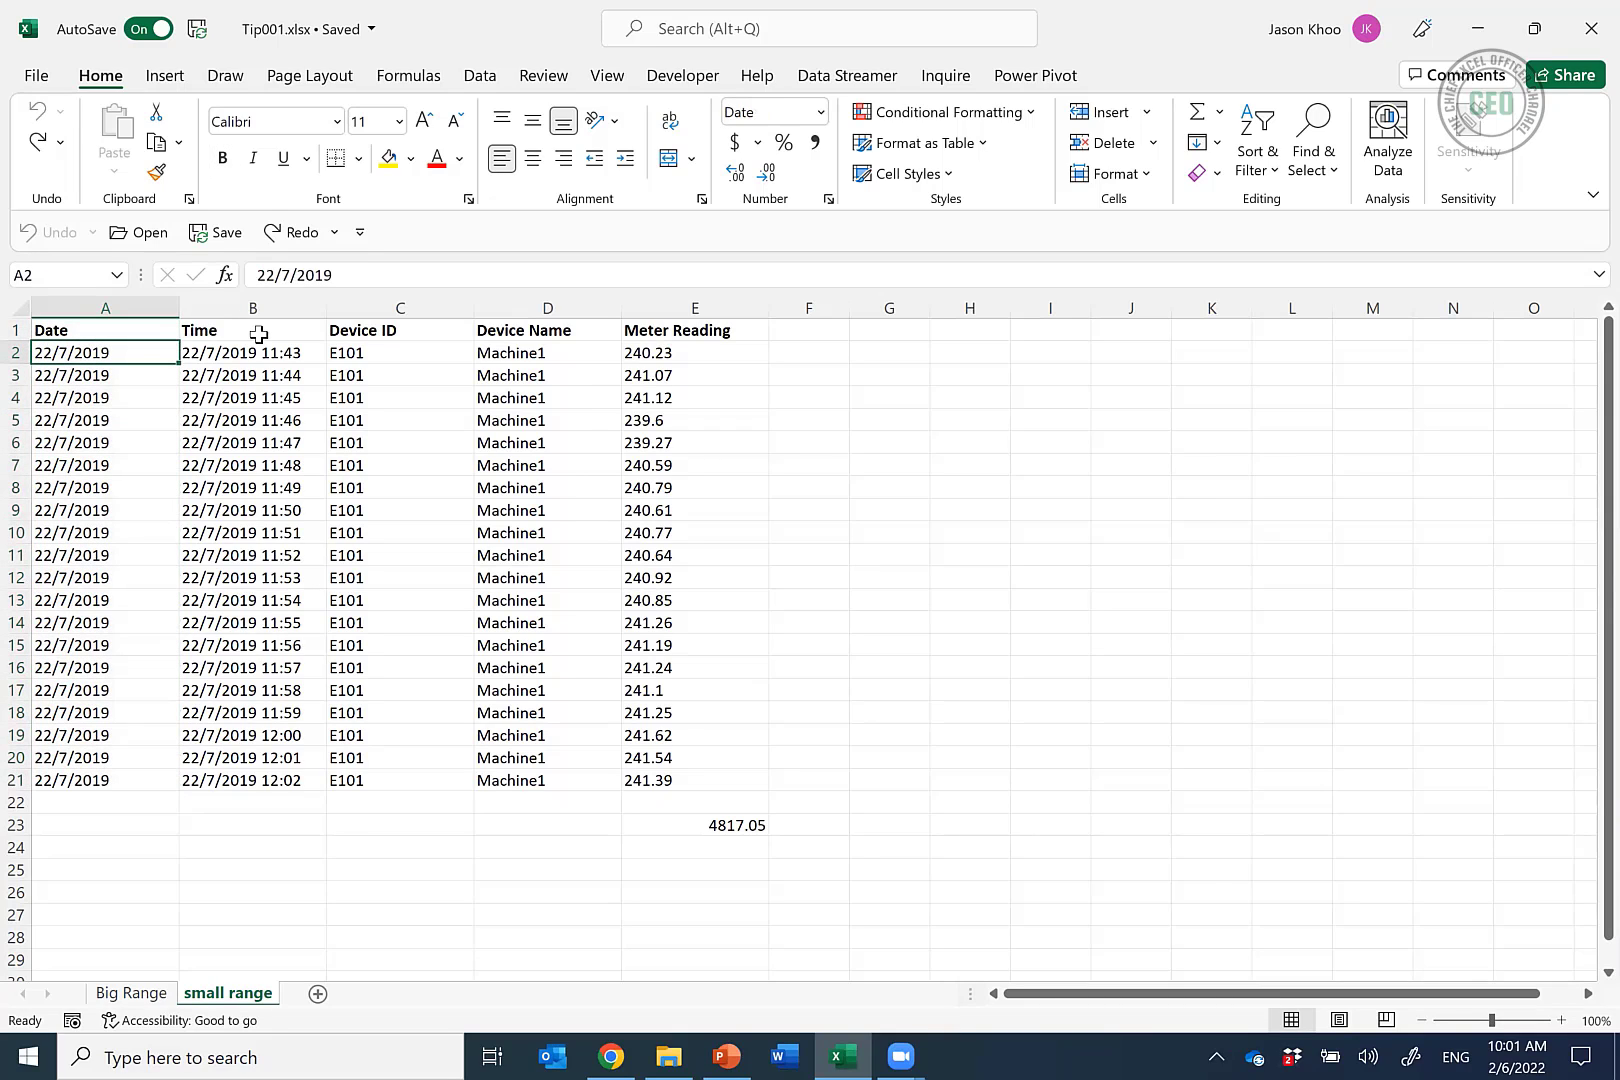
pyautogui.press('Right')
pyautogui.press('Down')
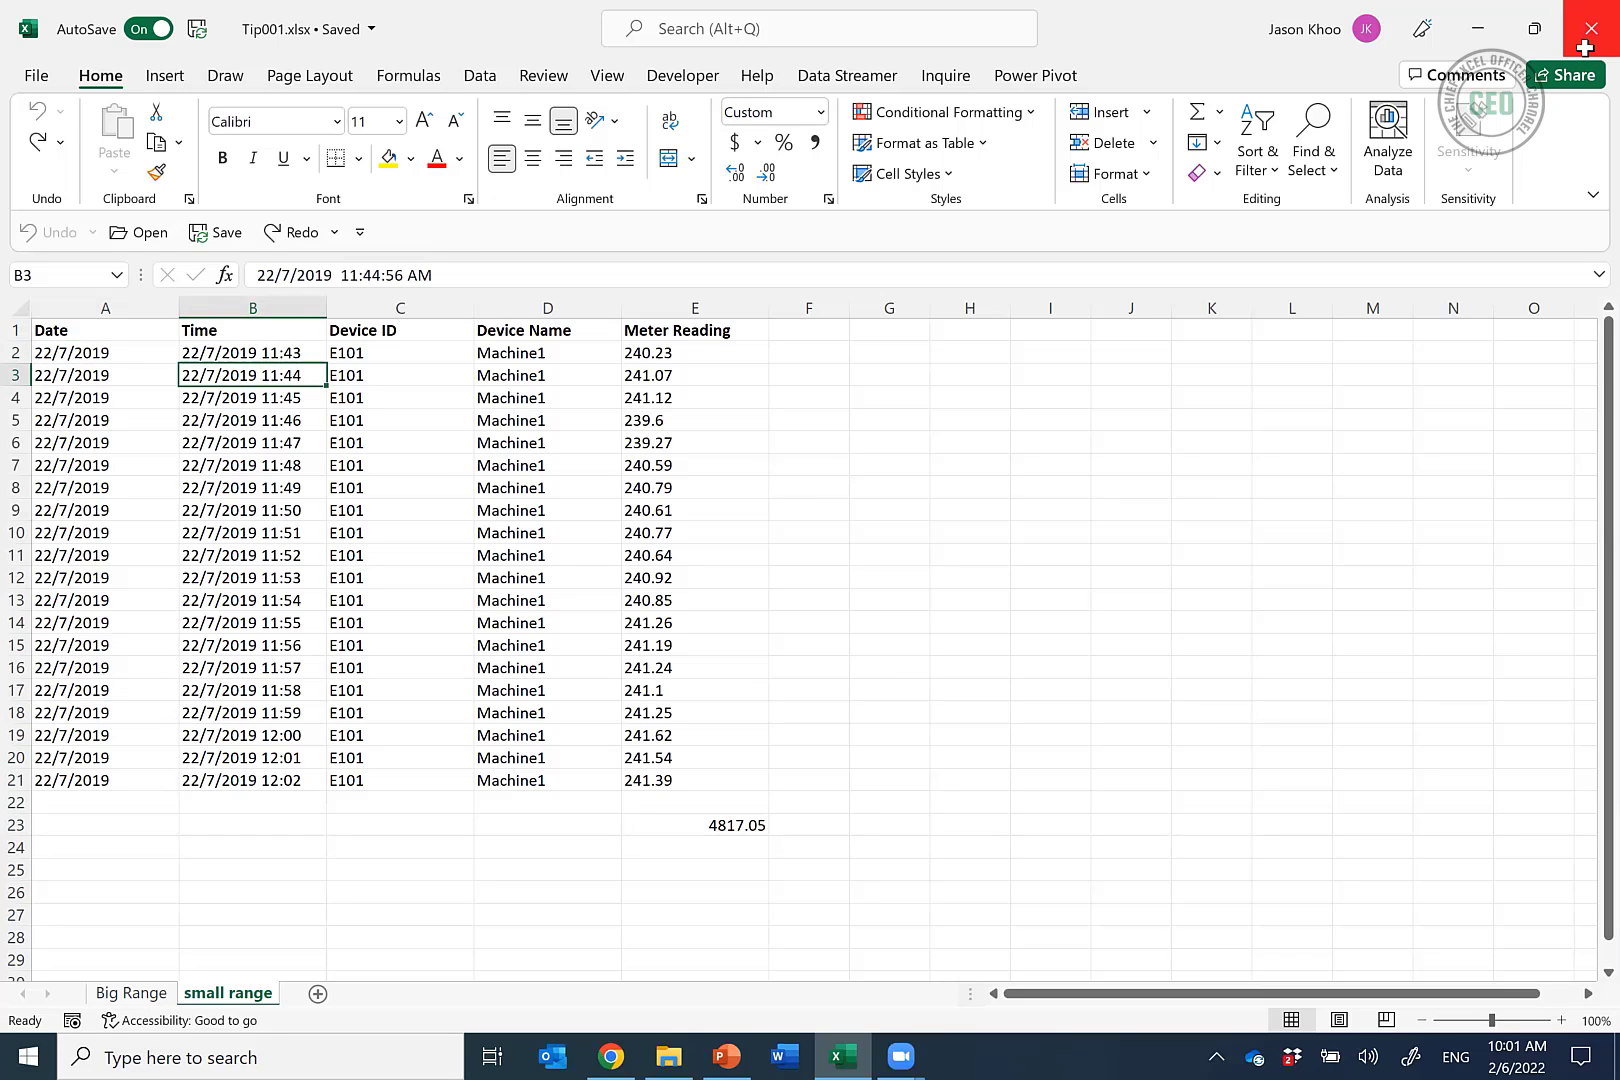